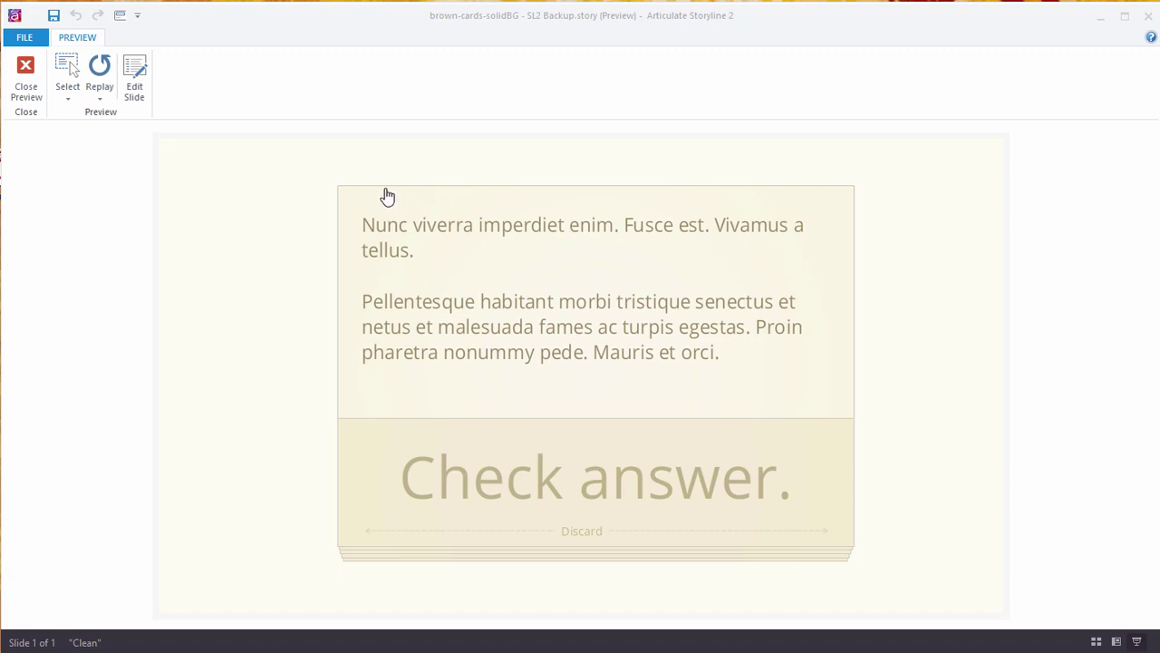
Step: Flip the top card back and forth between its question and answer sides in the preview
{"action": "left_click", "coordinate": [596, 346]}
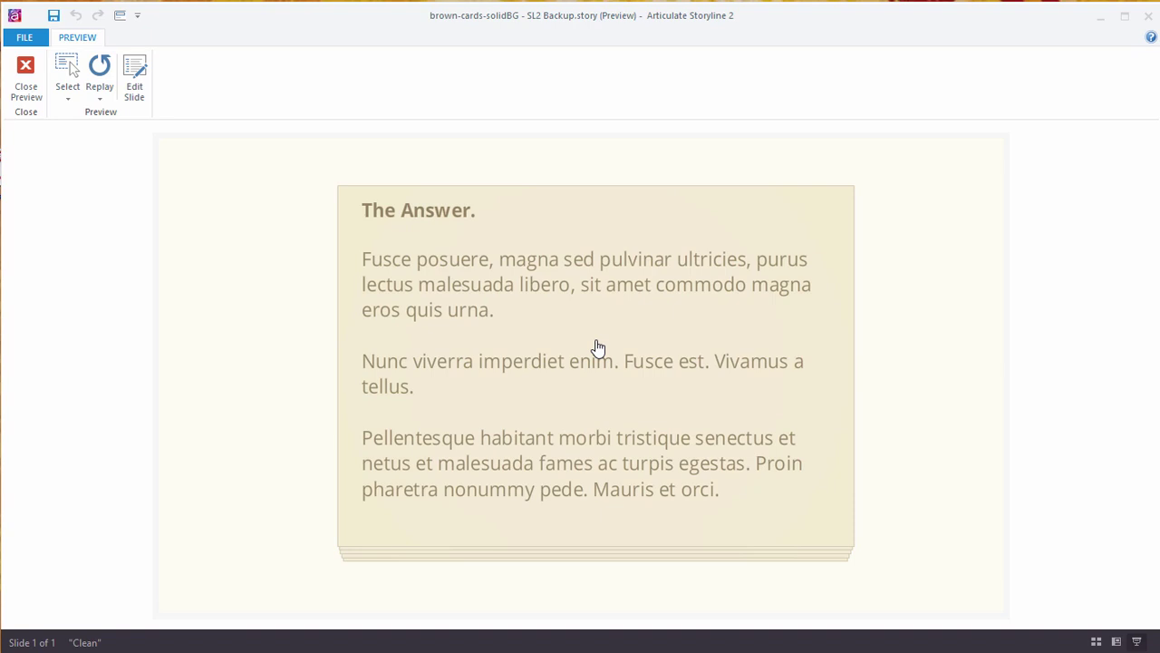
{"action": "left_click", "coordinate": [598, 348]}
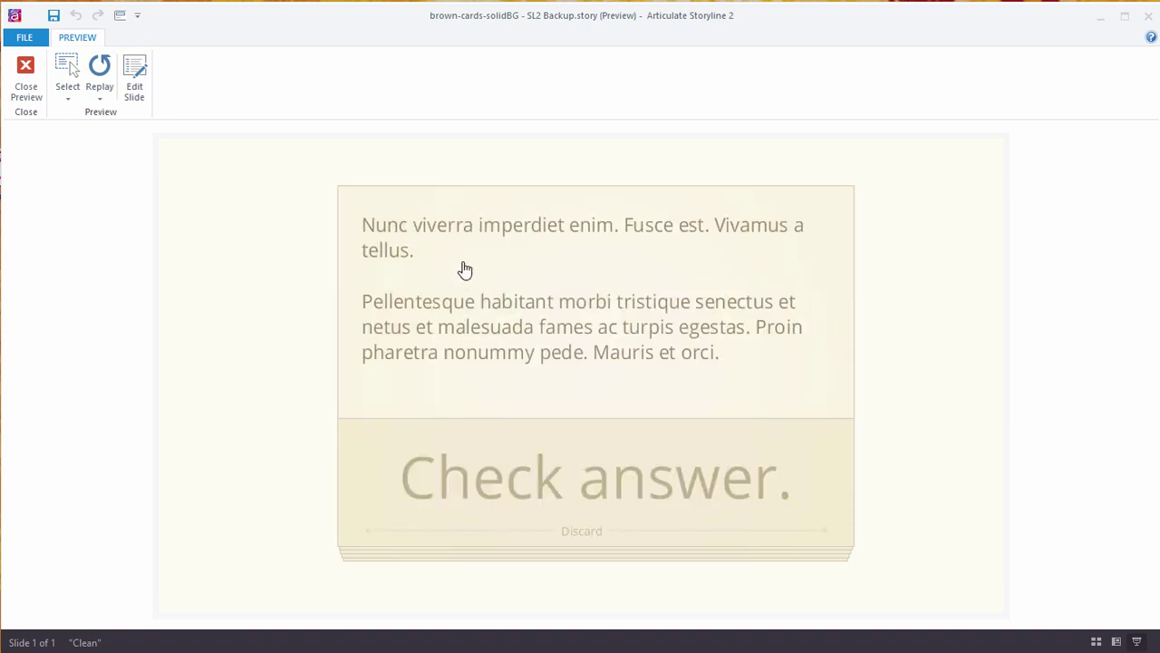
{"action": "left_click", "coordinate": [613, 340]}
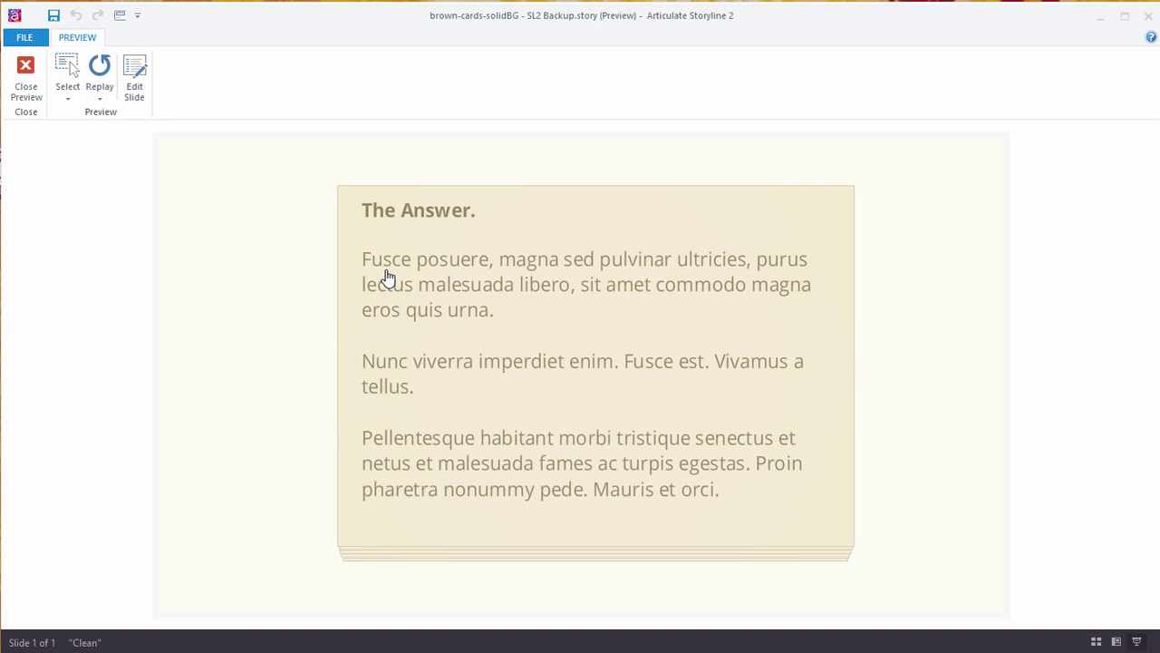
{"action": "scroll", "coordinate": [405, 275], "scroll_direction": "down", "scroll_amount": 3}
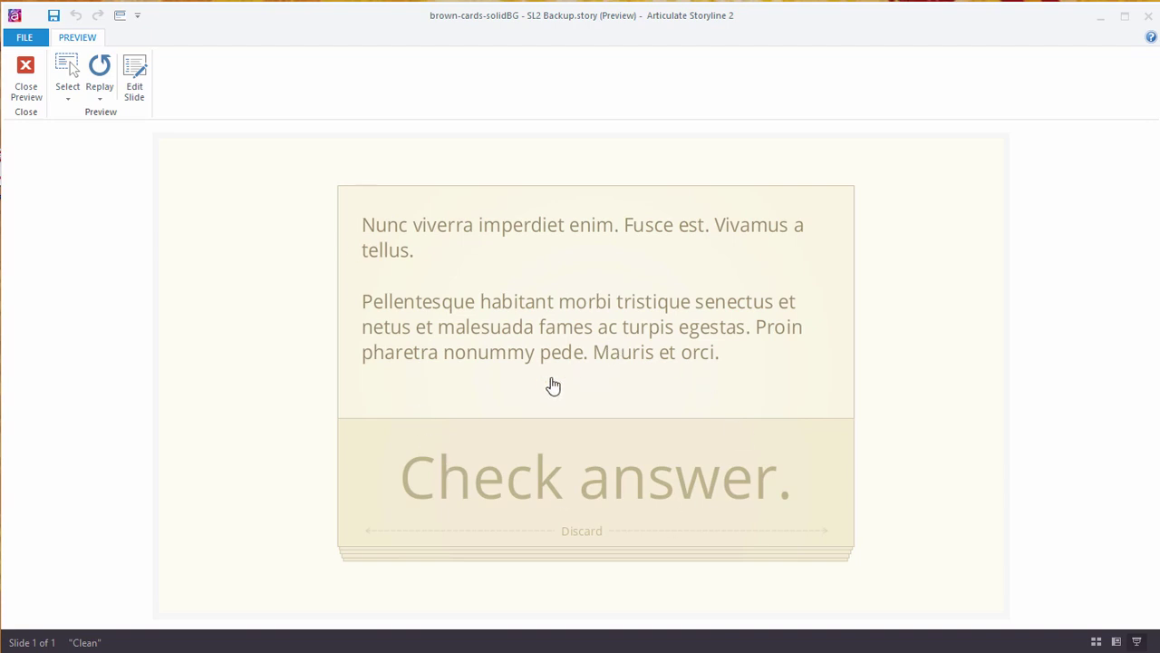
{"action": "scroll", "coordinate": [542, 352], "scroll_direction": "up", "scroll_amount": 3}
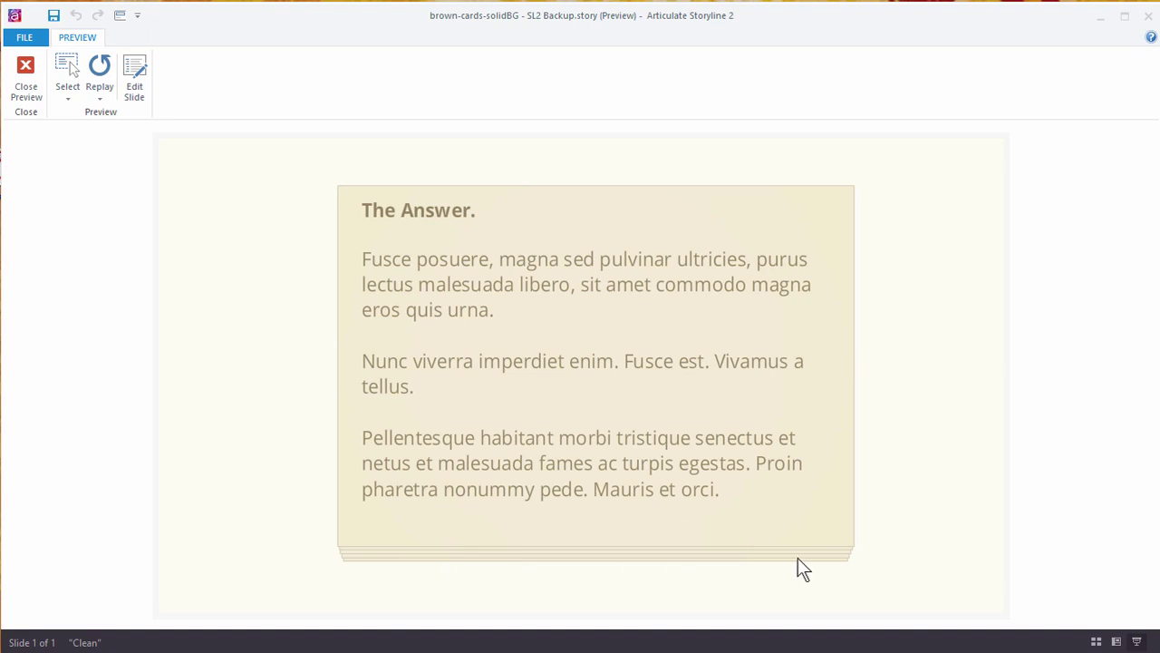
{"action": "scroll", "coordinate": [622, 422], "scroll_direction": "down", "scroll_amount": 3}
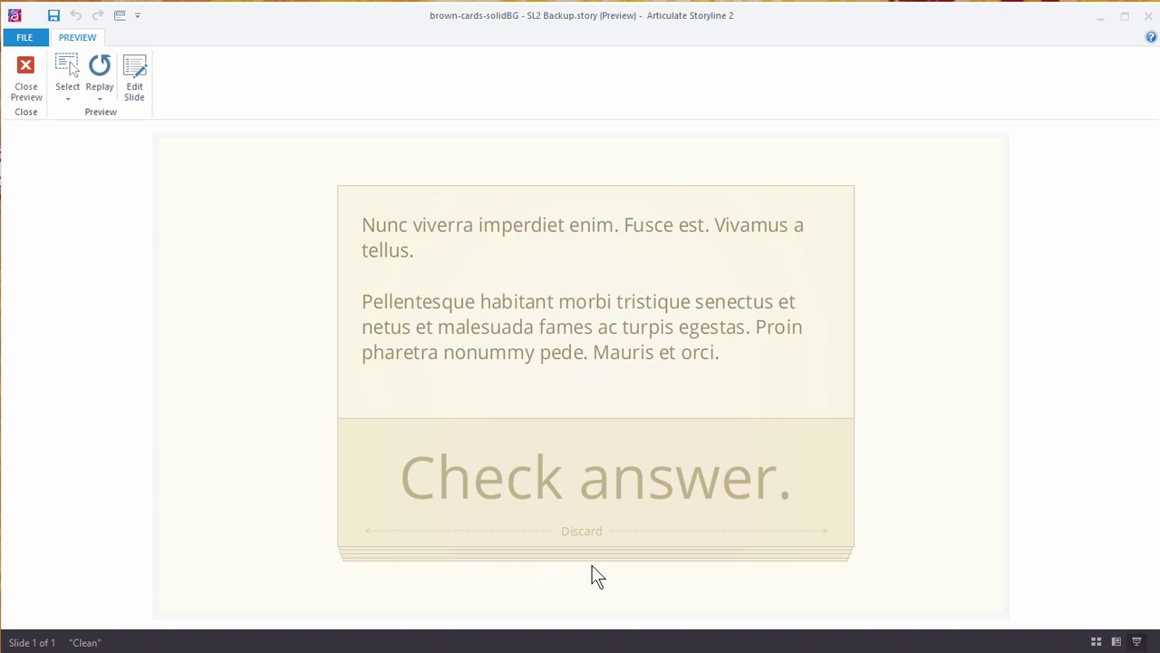
Step: Discard all the cards off both sides of the deck in the preview, and restart it with Try again
{"action": "left_click_drag", "start_coordinate": [593, 375], "coordinate": [266, 322]}
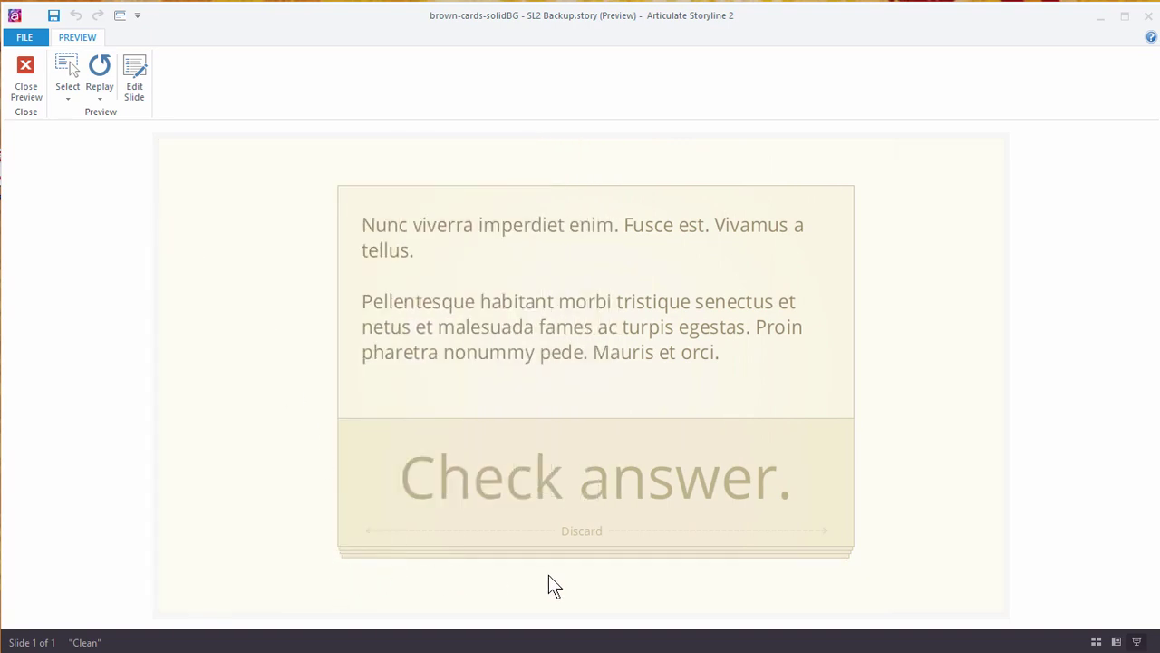
{"action": "left_click_drag", "start_coordinate": [557, 402], "coordinate": [943, 352]}
{"action": "left_click_drag", "start_coordinate": [442, 361], "coordinate": [246, 365]}
{"action": "left_click_drag", "start_coordinate": [552, 420], "coordinate": [928, 426]}
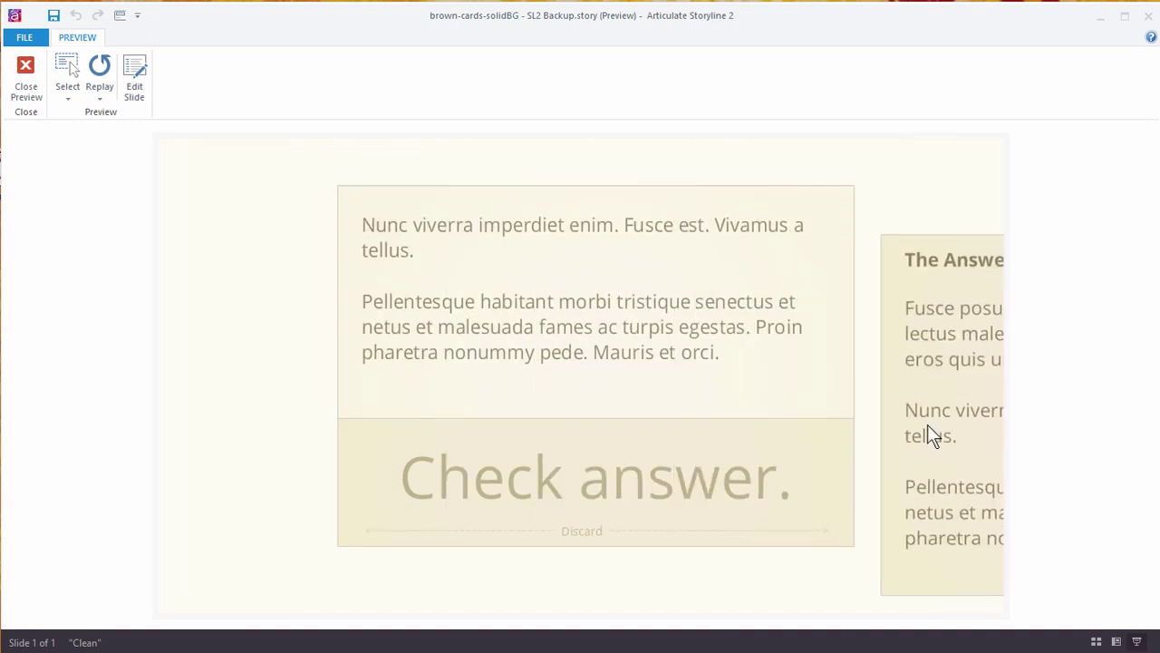
{"action": "left_click_drag", "start_coordinate": [539, 370], "coordinate": [888, 406]}
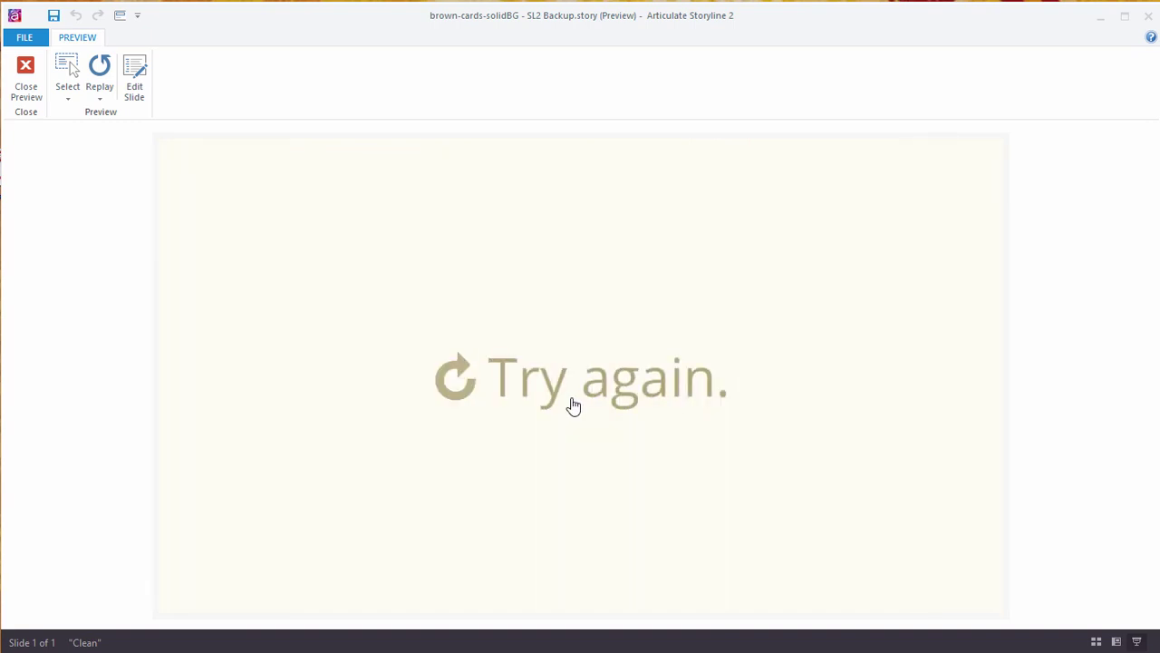
{"action": "left_click", "coordinate": [553, 401]}
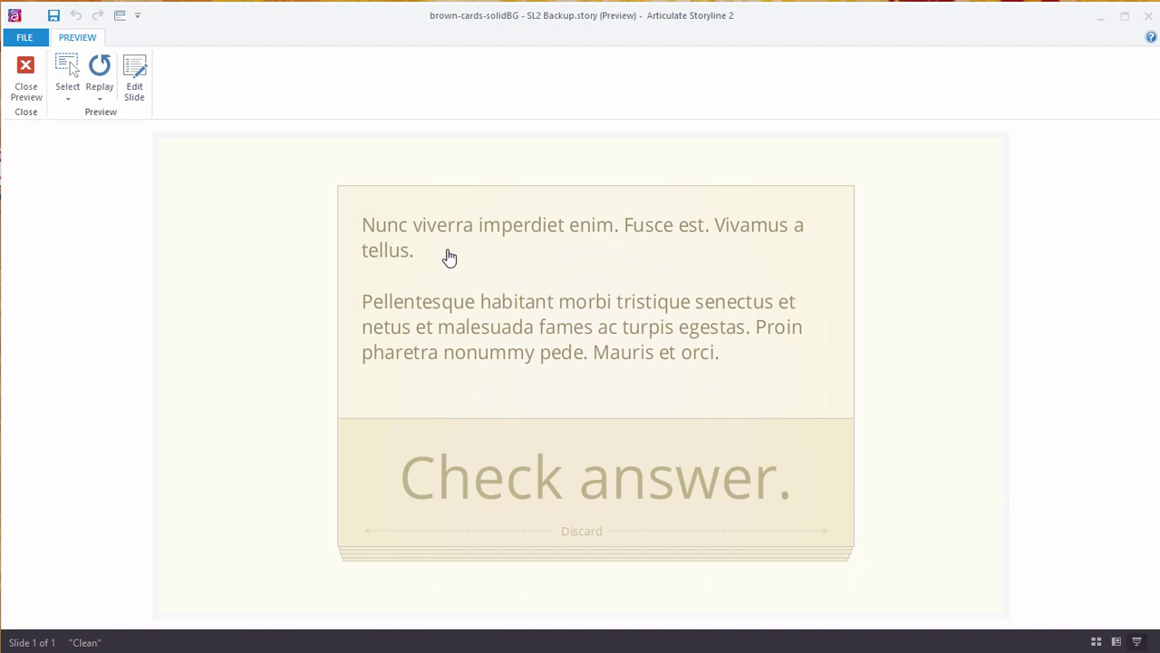
Step: Test pulling the top card partway off the deck and discarding several cards to the left in the preview
{"action": "left_click_drag", "start_coordinate": [596, 360], "coordinate": [408, 326]}
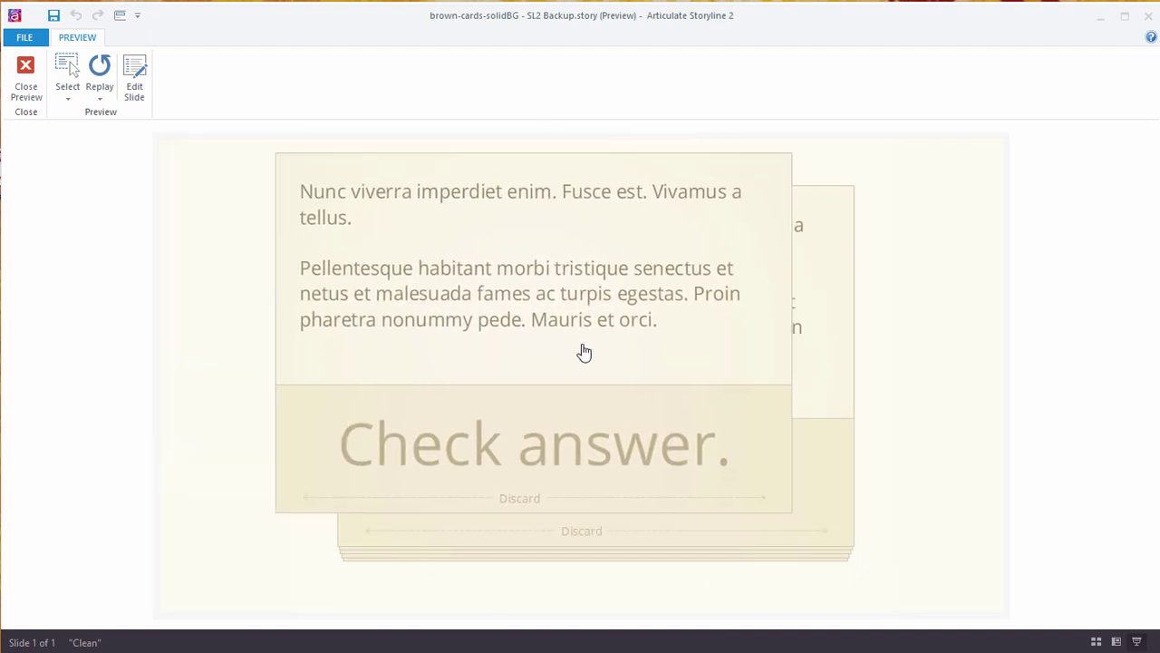
{"action": "left_click_drag", "start_coordinate": [598, 372], "coordinate": [235, 298]}
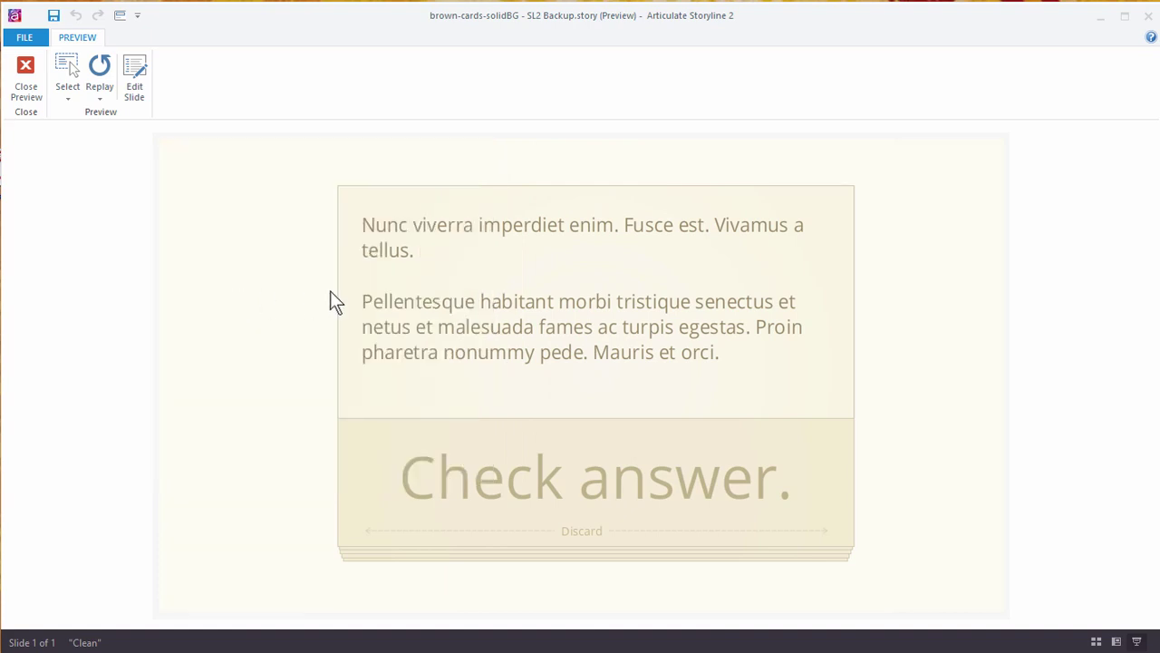
{"action": "left_click_drag", "start_coordinate": [464, 328], "coordinate": [293, 334]}
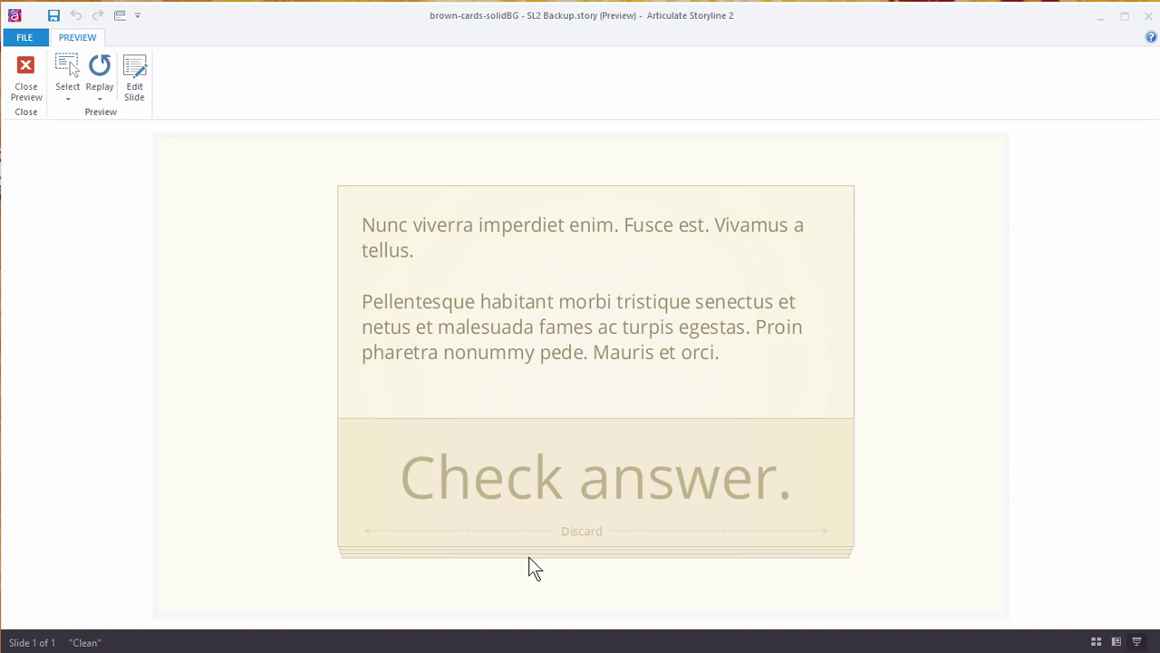
{"action": "left_click_drag", "start_coordinate": [531, 389], "coordinate": [271, 311]}
{"action": "left_click_drag", "start_coordinate": [433, 359], "coordinate": [298, 389]}
{"action": "left_click", "coordinate": [647, 396]}
{"action": "left_click", "coordinate": [794, 423]}
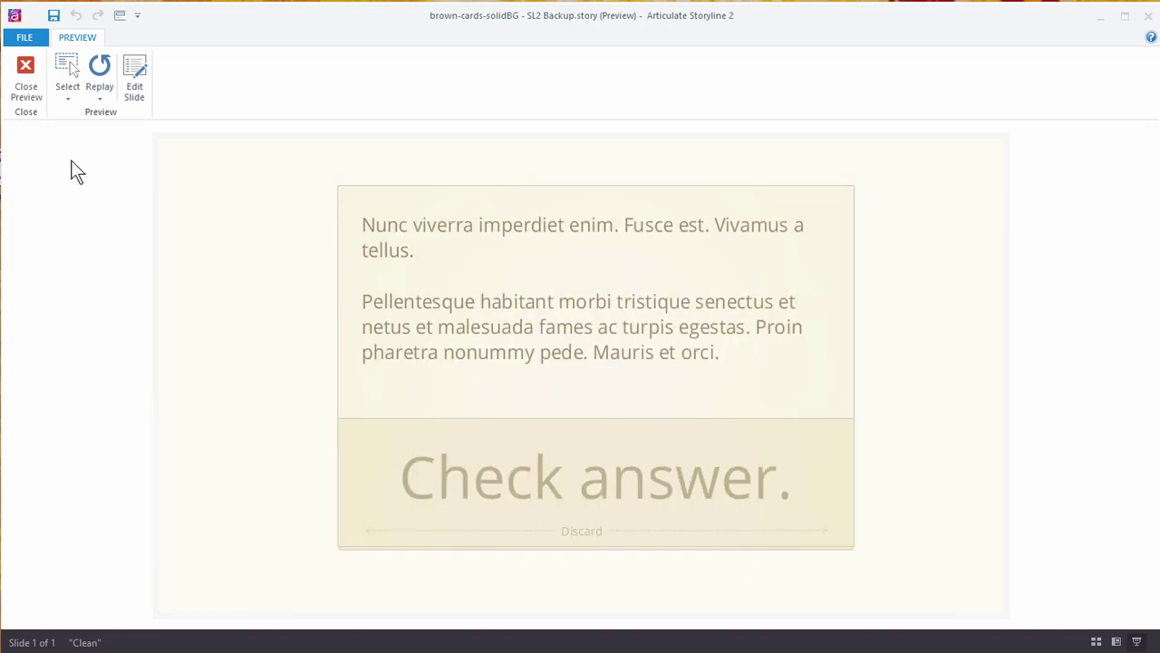
Step: Leave the preview, open slide 1.1 for editing, and review its card triggers and timeline objects
{"action": "left_click", "coordinate": [27, 82]}
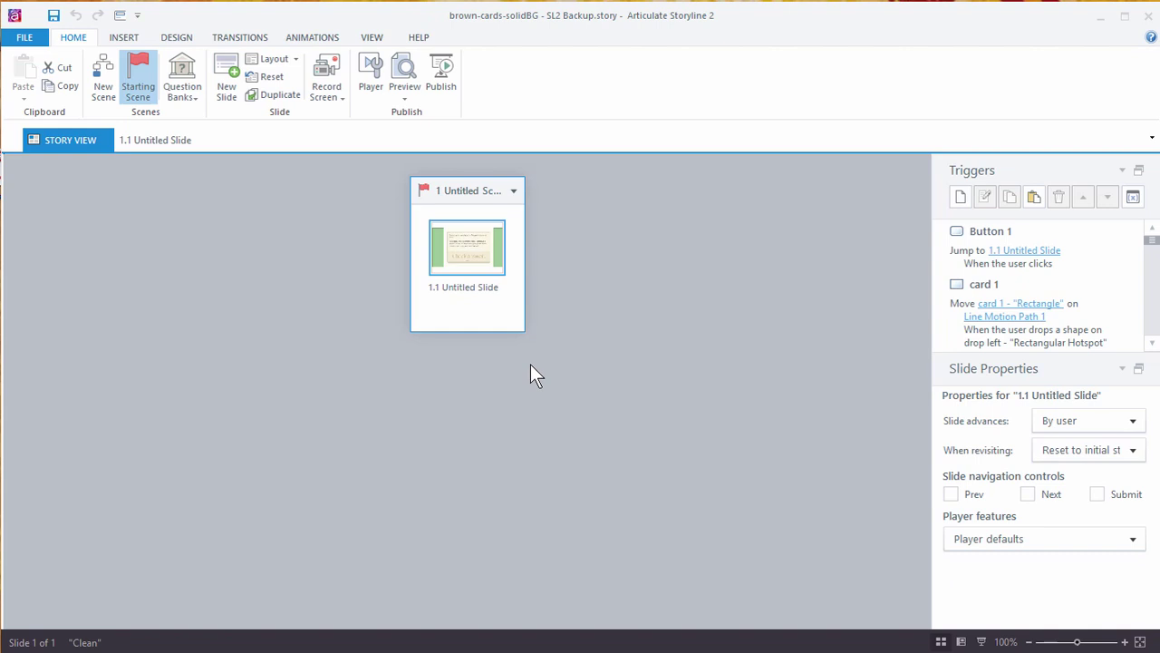
{"action": "double_click", "coordinate": [471, 259]}
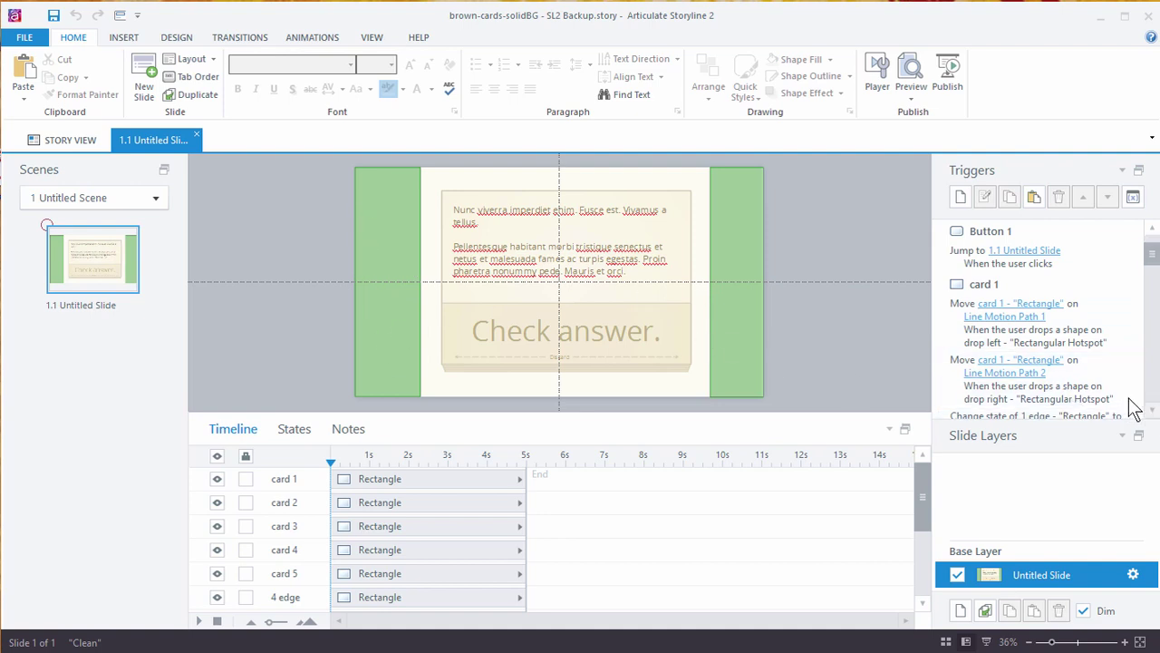
{"action": "scroll", "coordinate": [1013, 372], "scroll_direction": "down", "scroll_amount": 1}
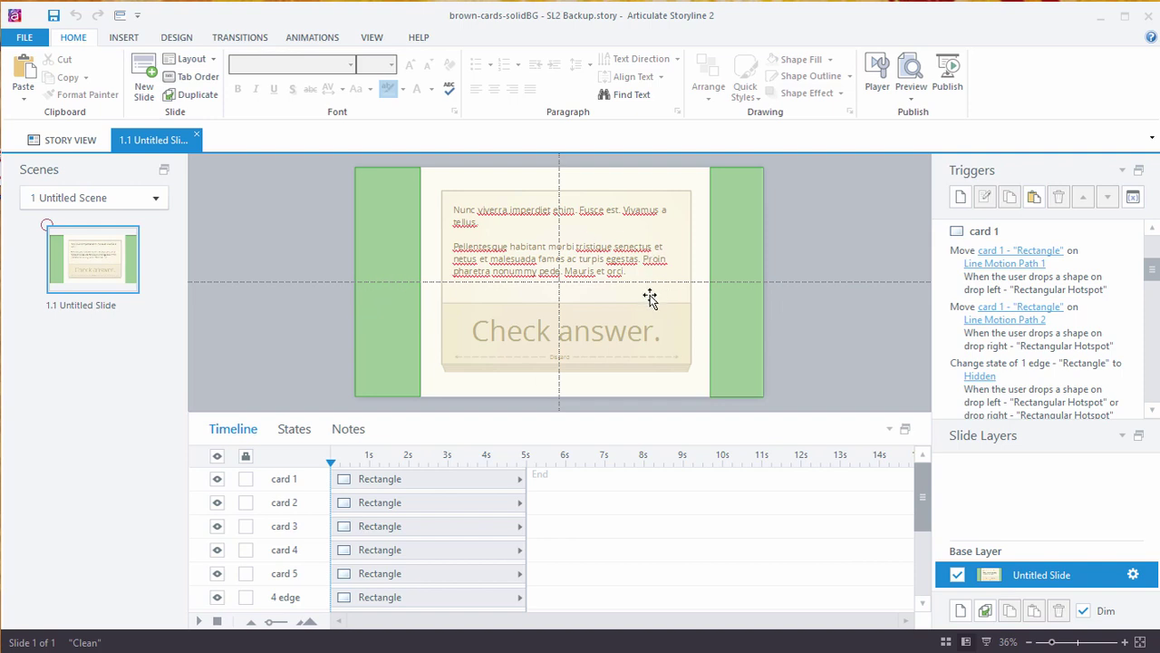
{"action": "left_click_drag", "start_coordinate": [511, 413], "coordinate": [512, 354]}
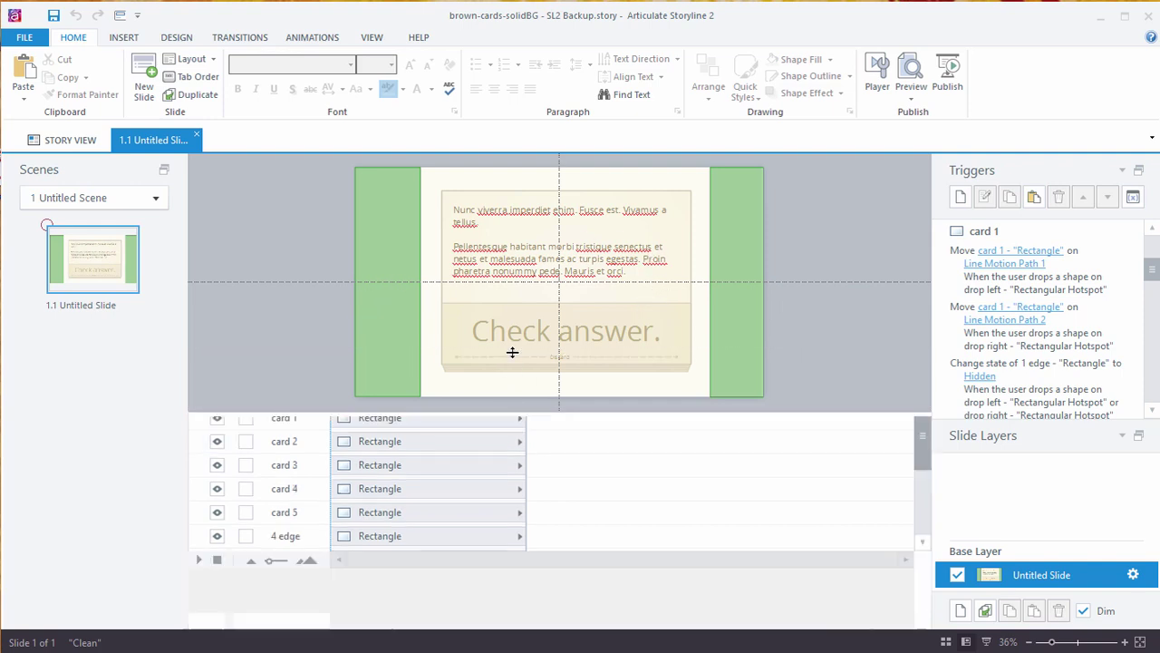
{"action": "scroll", "coordinate": [445, 535], "scroll_direction": "down", "scroll_amount": 3}
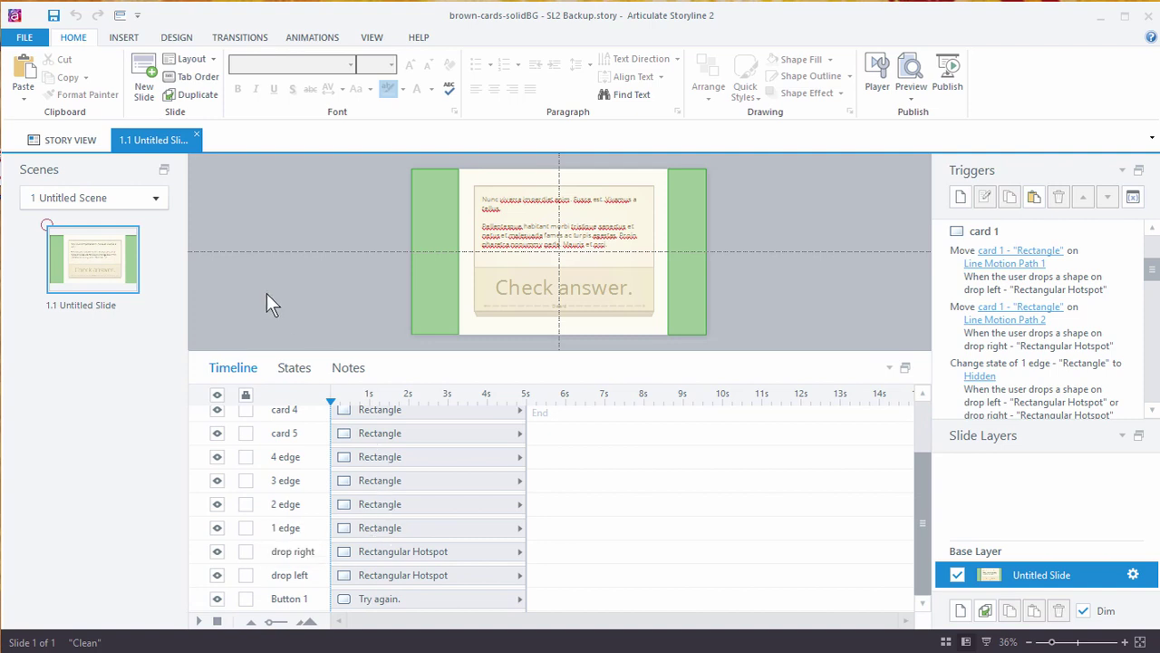
Step: Insert a new slide with the Blank basic layout after slide 1.1
{"action": "left_click", "coordinate": [143, 83]}
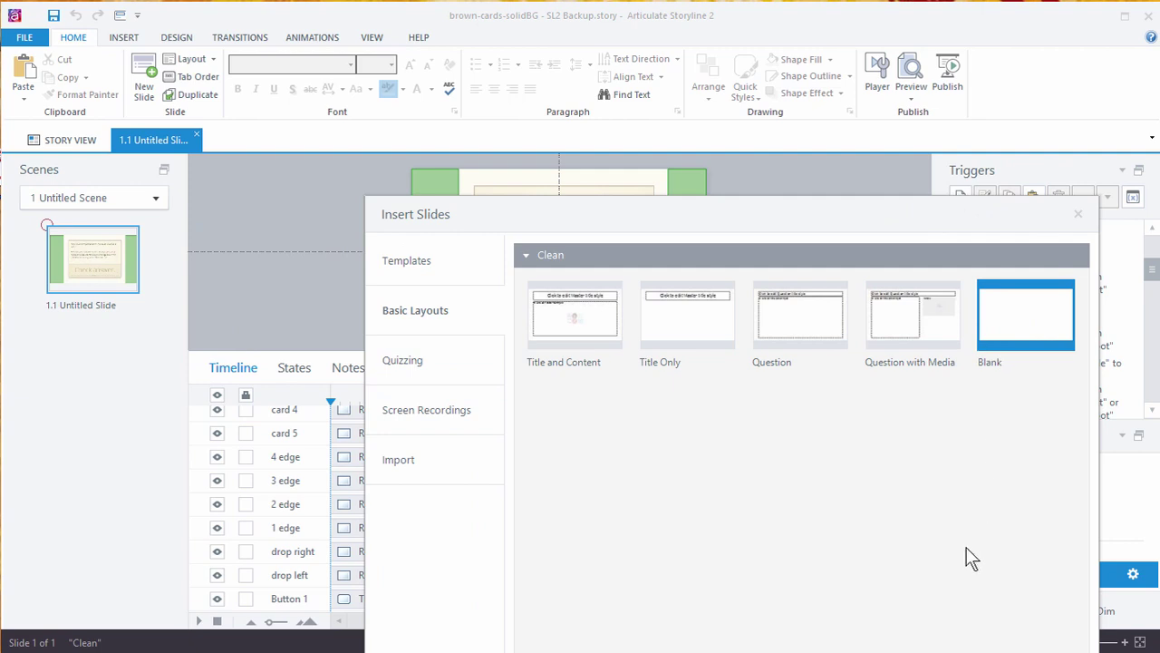
{"action": "left_click_drag", "start_coordinate": [889, 209], "coordinate": [719, 98]}
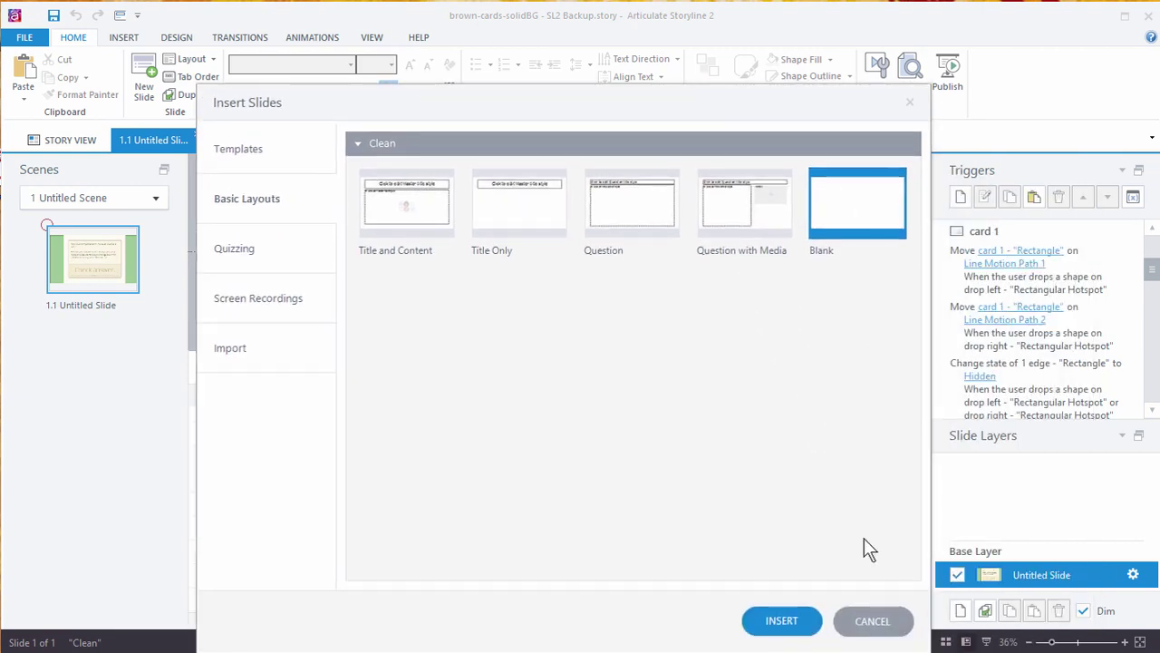
{"action": "left_click", "coordinate": [785, 622]}
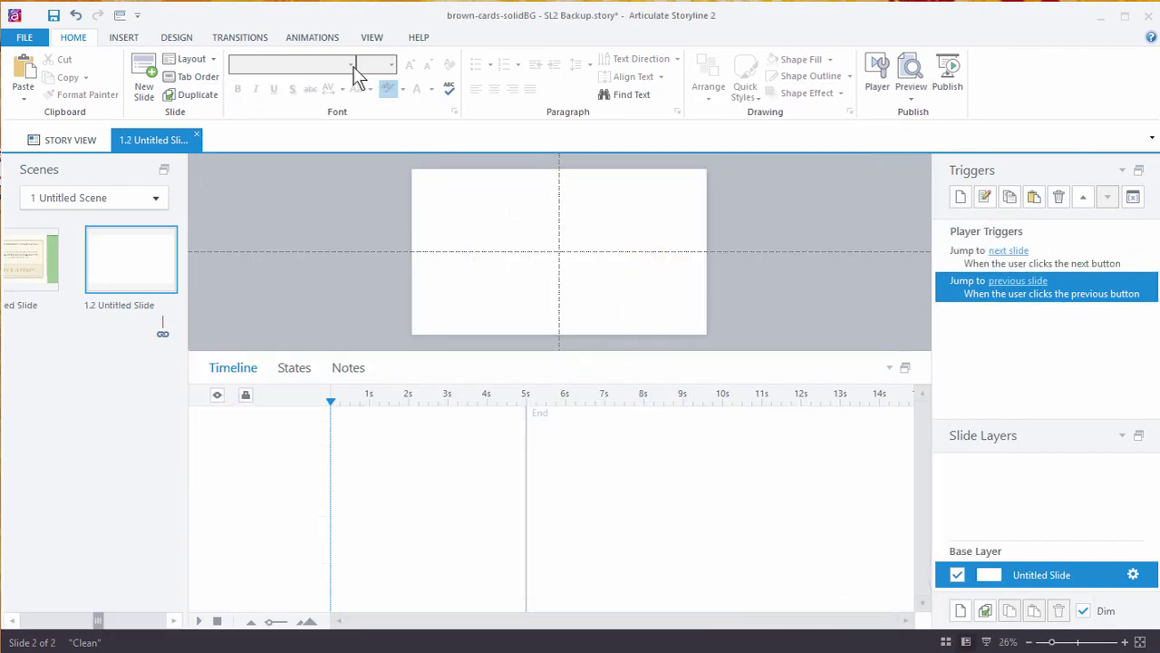
Step: Hide the drawing guides and enlarge the slide editing area by shrinking the timeline area
{"action": "left_click", "coordinate": [367, 37]}
{"action": "left_click", "coordinate": [168, 94]}
{"action": "left_click_drag", "start_coordinate": [564, 354], "coordinate": [575, 497]}
Step: Draw a rectangle about 584 by 456 px in the middle of the blank slide
{"action": "left_click", "coordinate": [126, 39]}
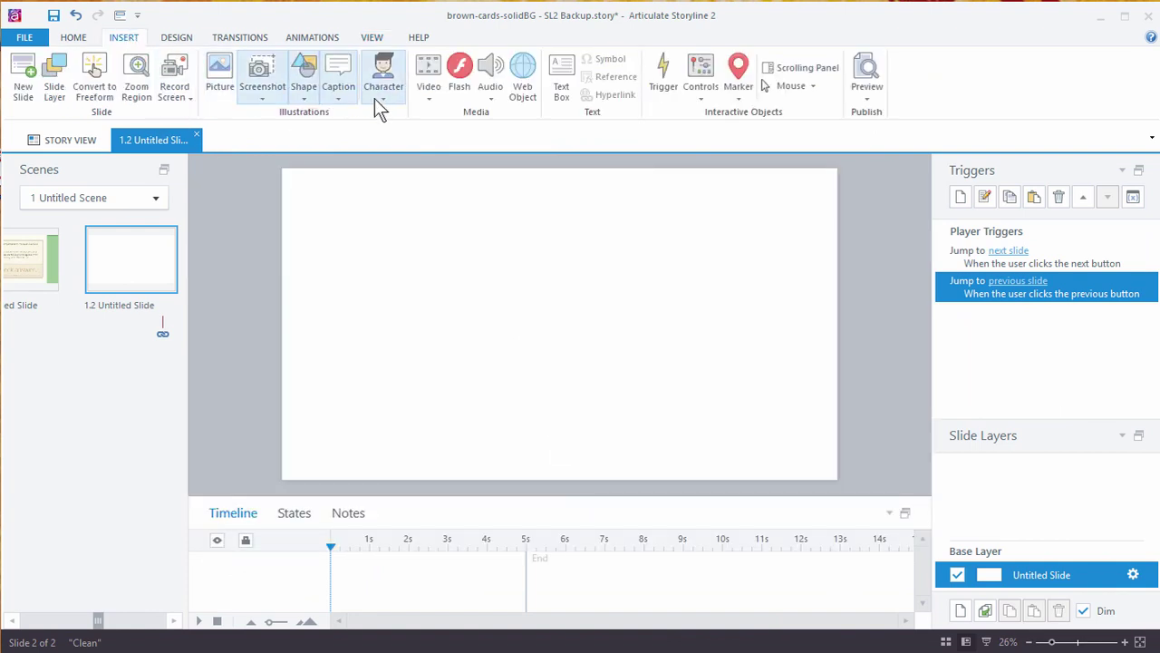
{"action": "left_click", "coordinate": [306, 95]}
{"action": "left_click", "coordinate": [298, 161]}
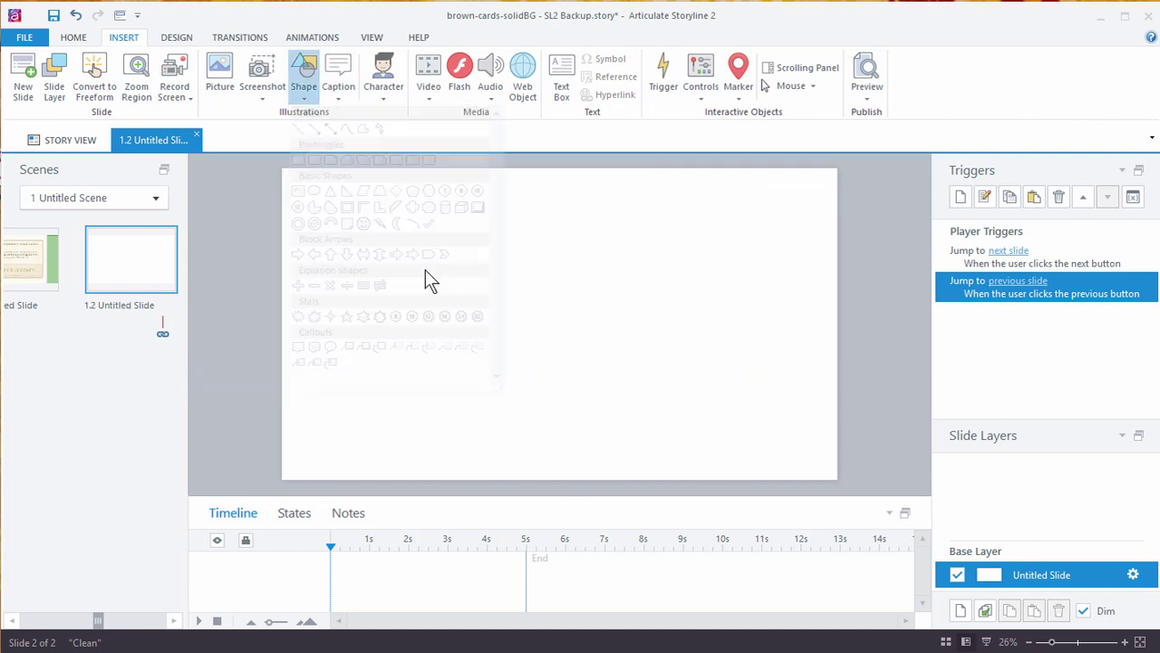
{"action": "mouse_move", "coordinate": [441, 234]}
{"action": "left_mouse_down"}
{"action": "mouse_move", "coordinate": [481, 393]}
{"action": "mouse_move", "coordinate": [674, 417]}
{"action": "left_mouse_up"}
{"action": "mouse_move", "coordinate": [585, 370]}
{"action": "left_mouse_down"}
{"action": "mouse_move", "coordinate": [583, 347]}
{"action": "mouse_move", "coordinate": [591, 362]}
{"action": "left_mouse_up"}
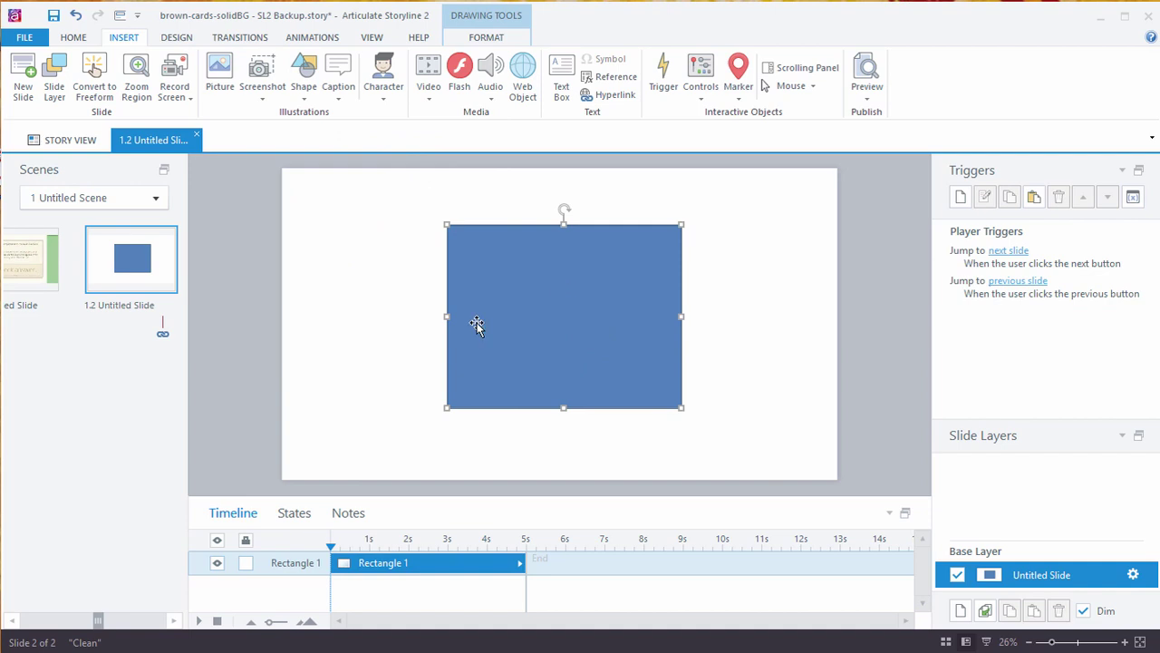
Step: Add the built-in Selected state to the rectangle
{"action": "left_click", "coordinate": [300, 514]}
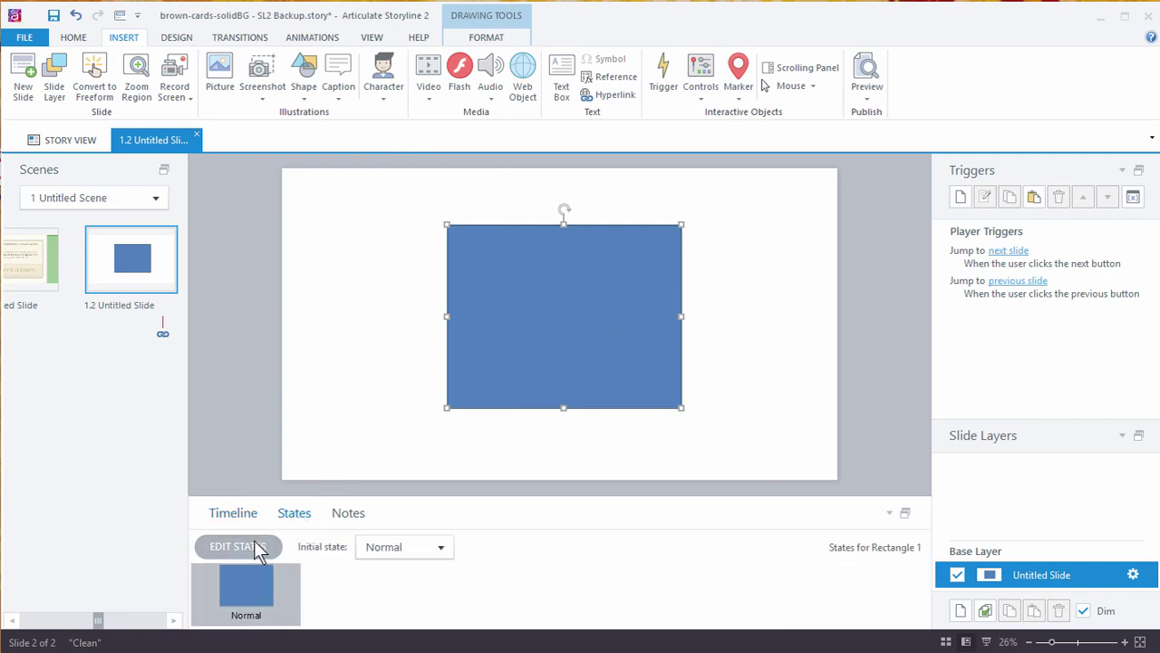
{"action": "left_click", "coordinate": [228, 546]}
{"action": "left_click", "coordinate": [340, 550]}
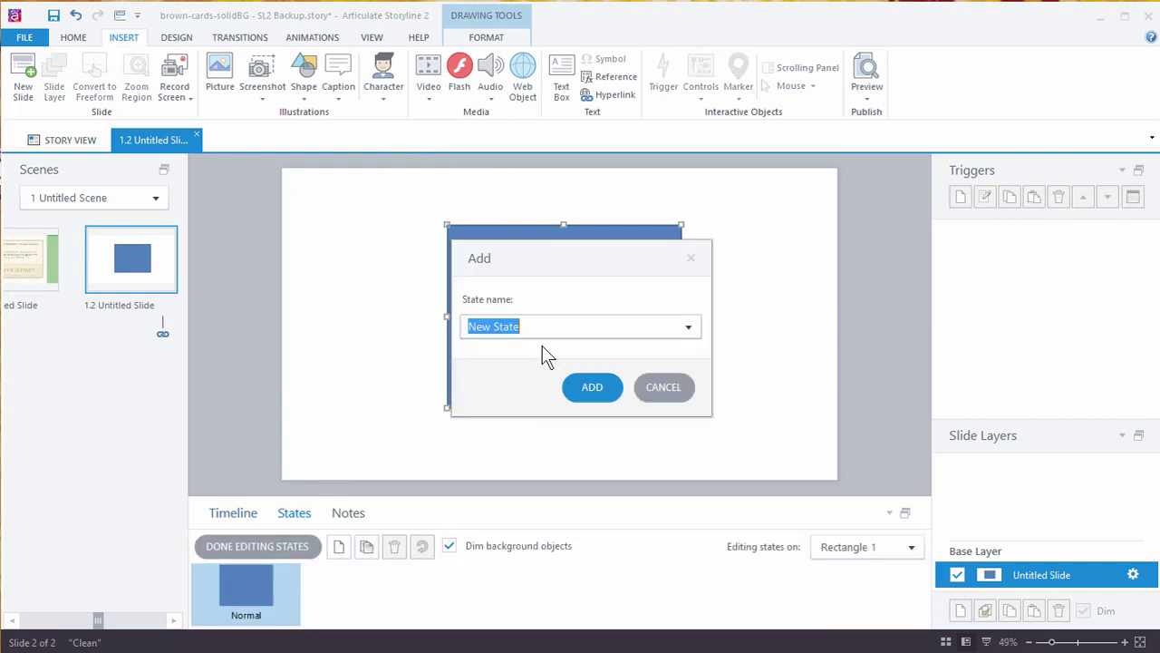
{"action": "left_click", "coordinate": [688, 328]}
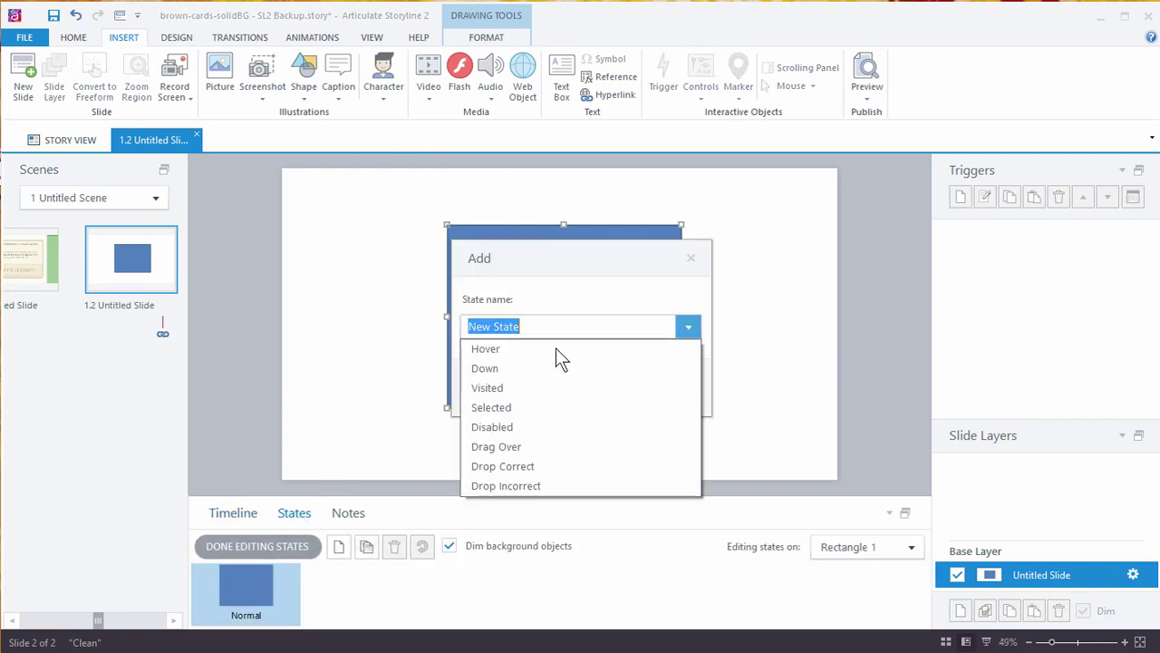
{"action": "left_click", "coordinate": [489, 407]}
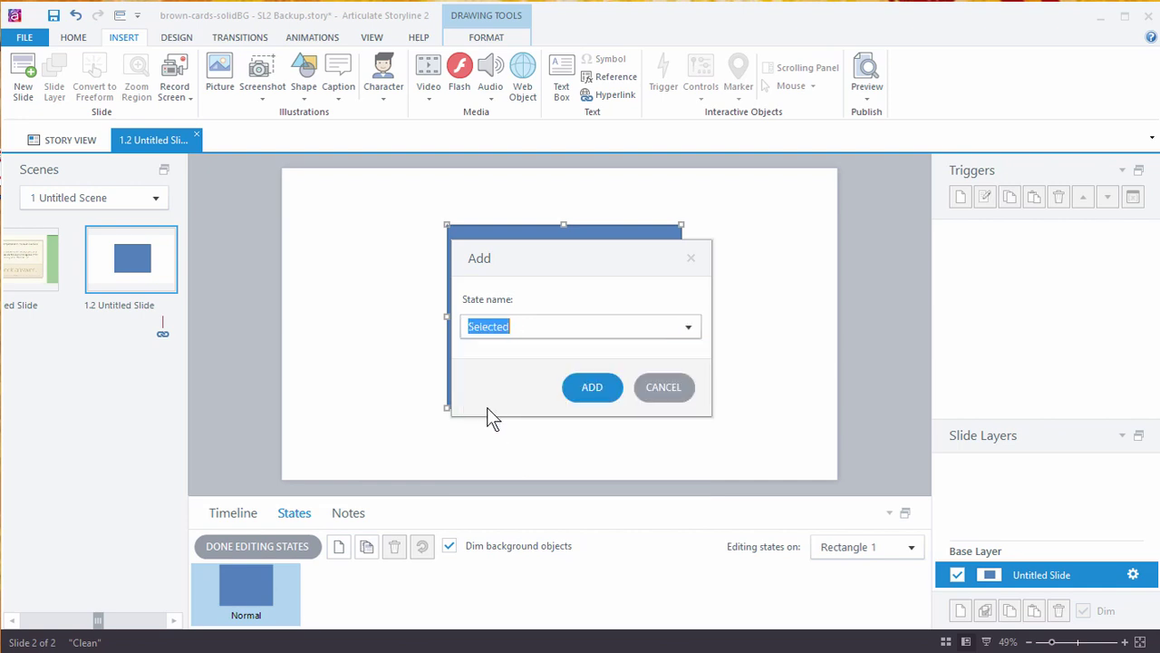
{"action": "left_click", "coordinate": [591, 387]}
Step: Apply the orange shape style to the rectangle's Selected state and finish editing its states
{"action": "left_click", "coordinate": [486, 39]}
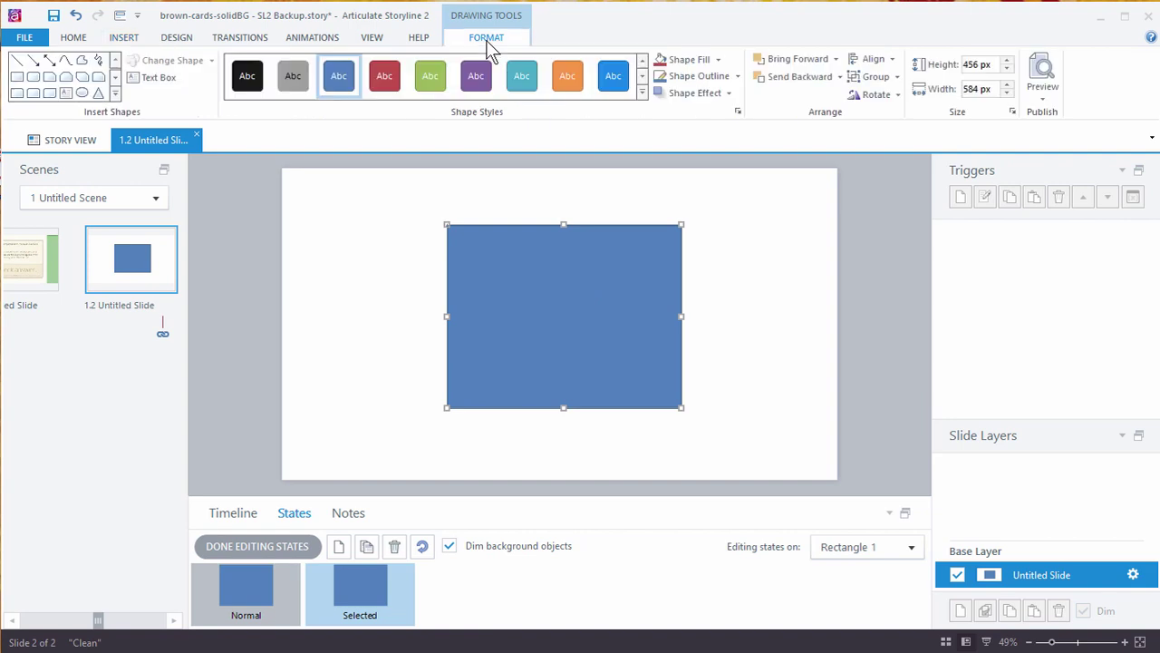
{"action": "left_click", "coordinate": [579, 89]}
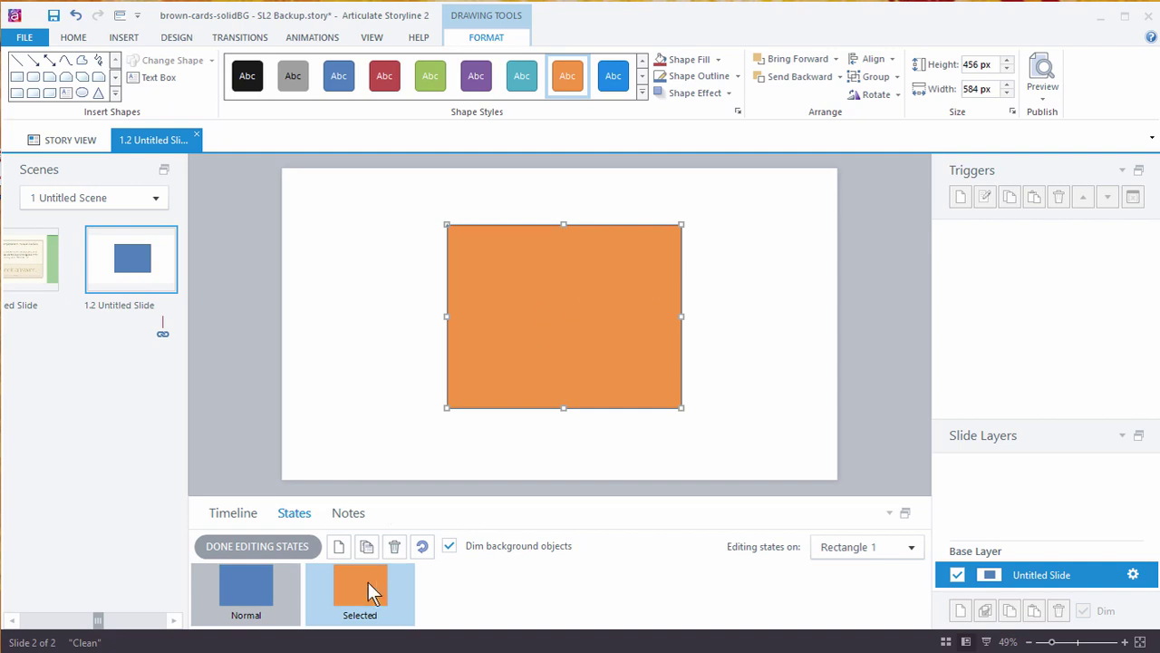
{"action": "left_click", "coordinate": [261, 558]}
Step: Preview this slide, toggle the rectangle between its Normal and Selected states, and close the preview
{"action": "left_click", "coordinate": [1042, 92]}
{"action": "left_click", "coordinate": [1055, 115]}
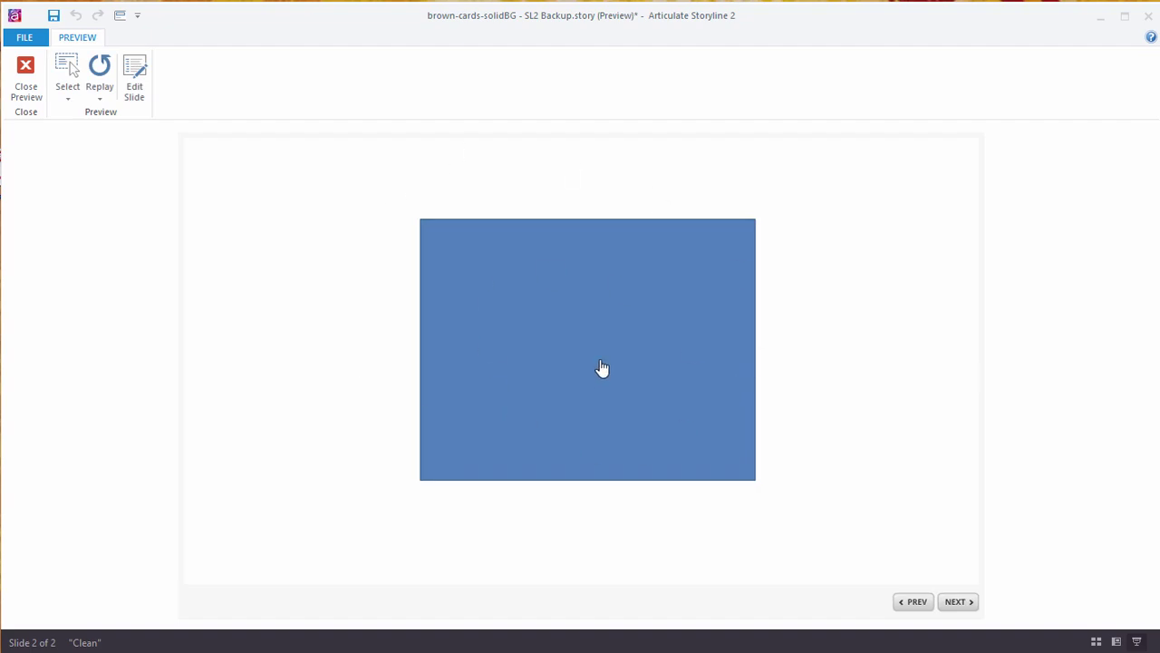
{"action": "left_click", "coordinate": [602, 367]}
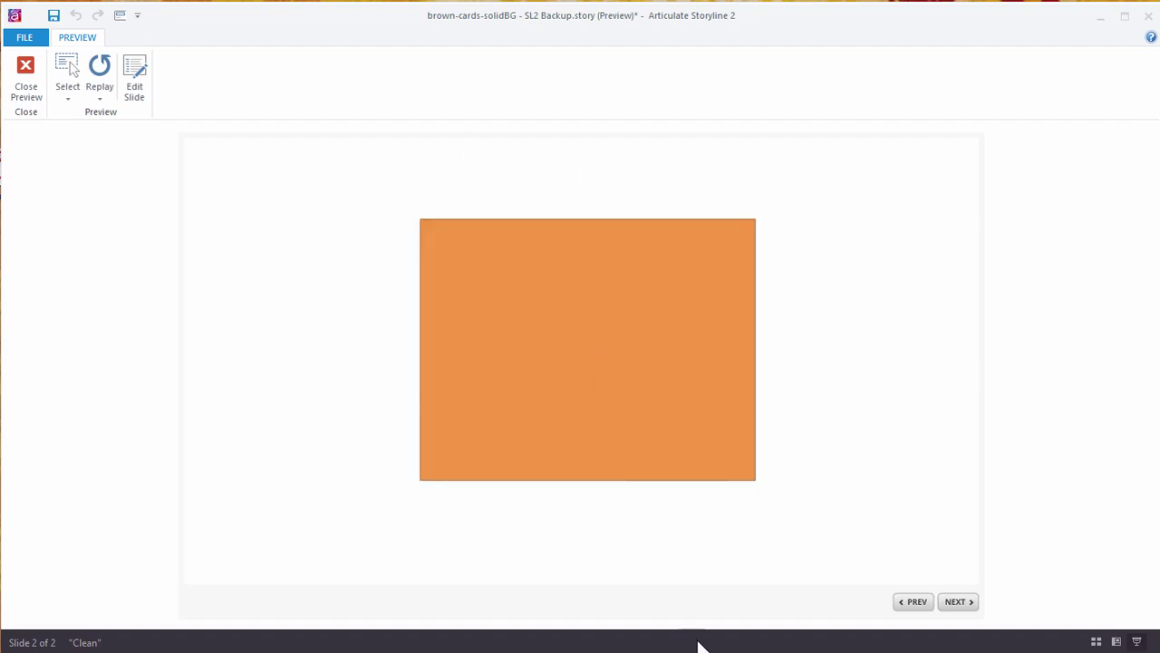
{"action": "left_click", "coordinate": [602, 344]}
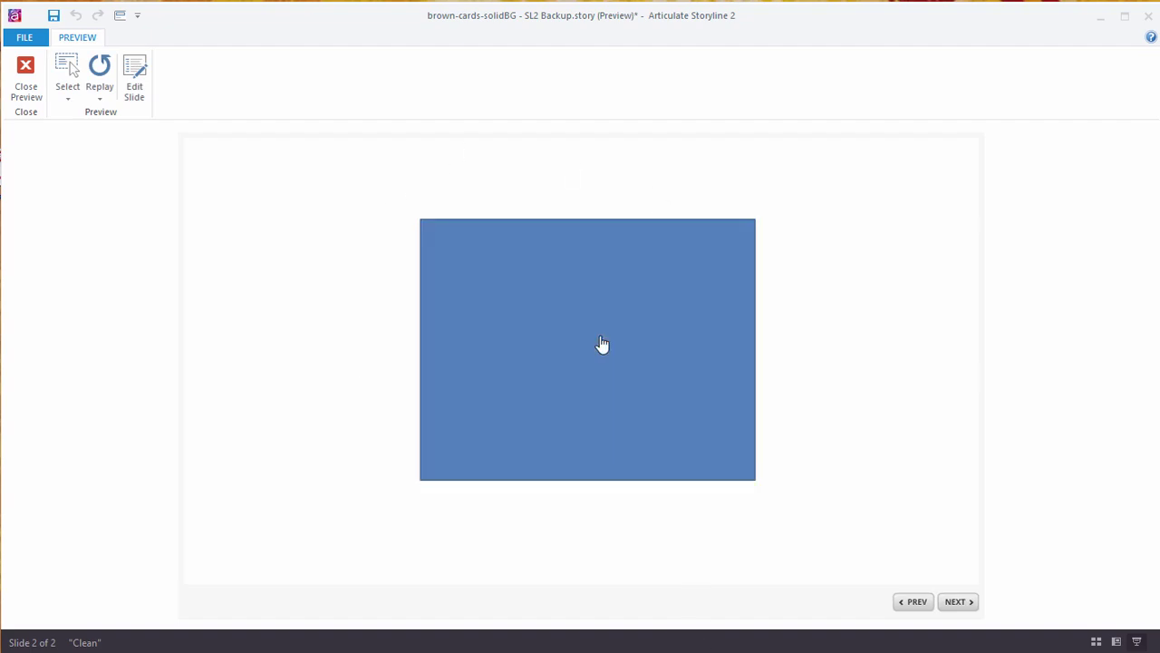
{"action": "left_click", "coordinate": [25, 82]}
Step: Duplicate the rectangle so two sit side by side, then preview this slide and toggle both between their Normal and Selected states
{"action": "left_click_drag", "start_coordinate": [558, 331], "coordinate": [673, 332]}
{"action": "left_click", "coordinate": [1042, 98]}
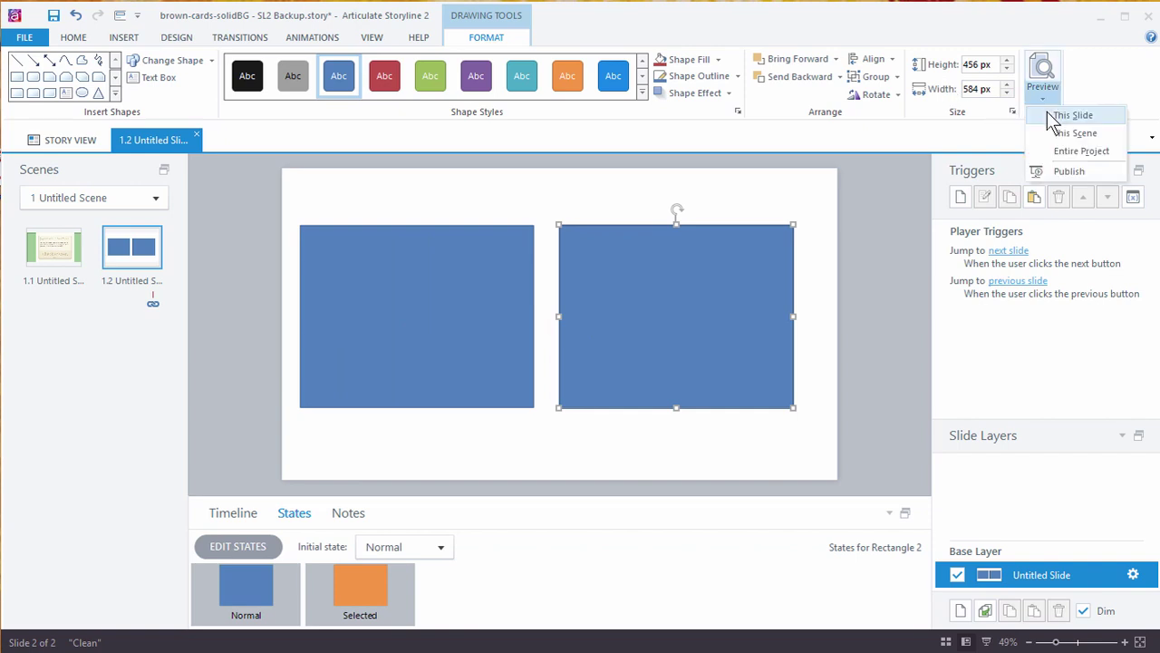
{"action": "left_click", "coordinate": [1056, 131]}
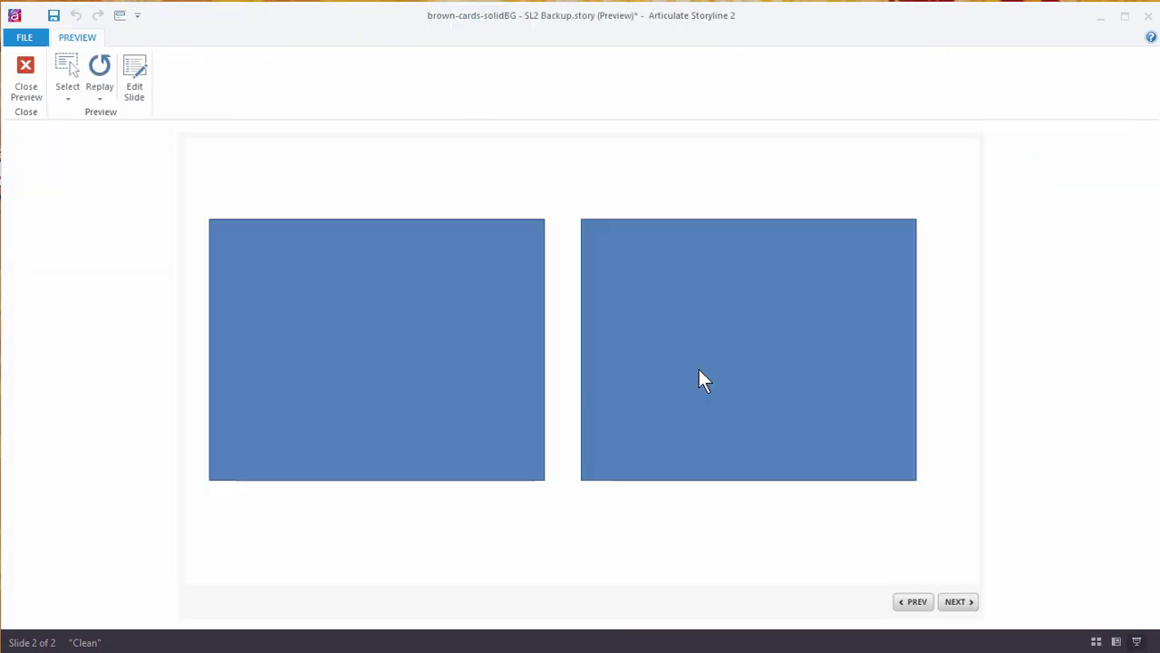
{"action": "left_click", "coordinate": [464, 380]}
{"action": "left_click", "coordinate": [465, 380]}
{"action": "left_click", "coordinate": [686, 375]}
{"action": "left_click", "coordinate": [689, 378]}
{"action": "left_click", "coordinate": [459, 359]}
{"action": "left_click", "coordinate": [458, 359]}
{"action": "left_click", "coordinate": [713, 378]}
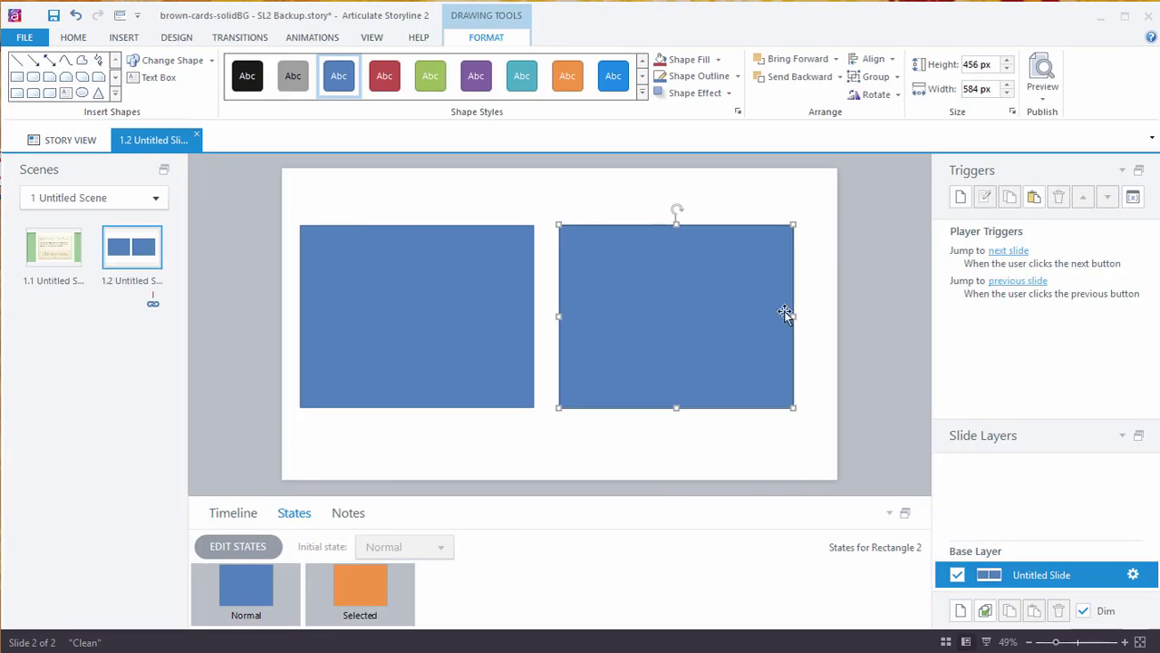
Step: Delete the duplicate rectangle on the right half of the slide and move the remaining one back to the middle
{"action": "key", "text": "Delete"}
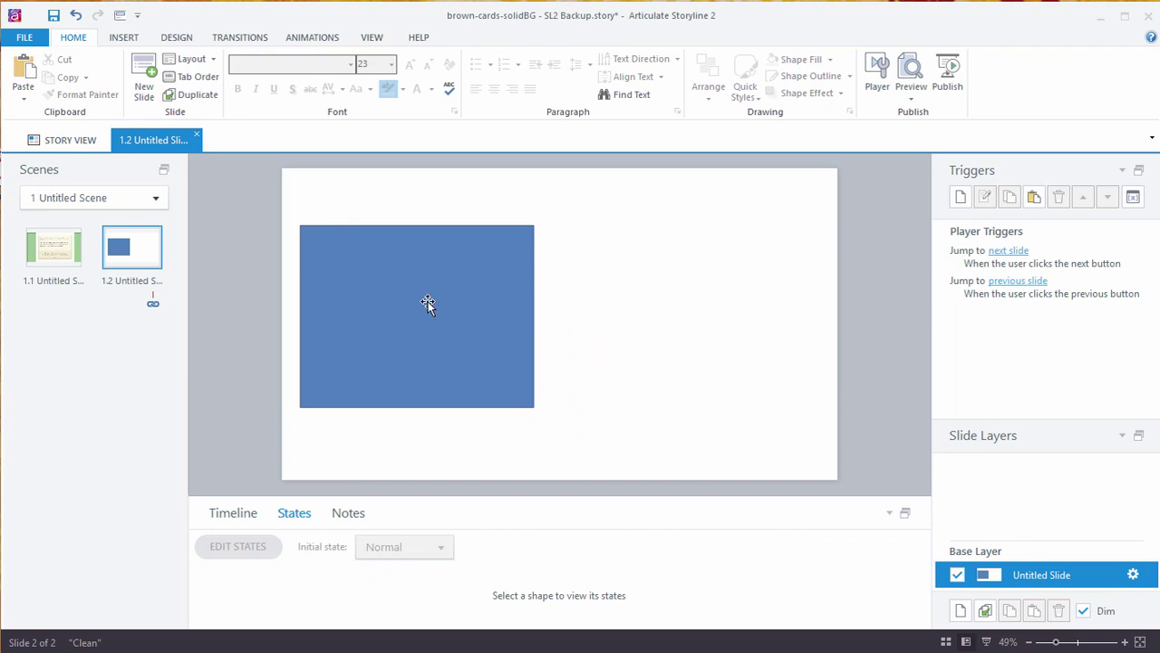
{"action": "left_click_drag", "start_coordinate": [419, 298], "coordinate": [548, 304]}
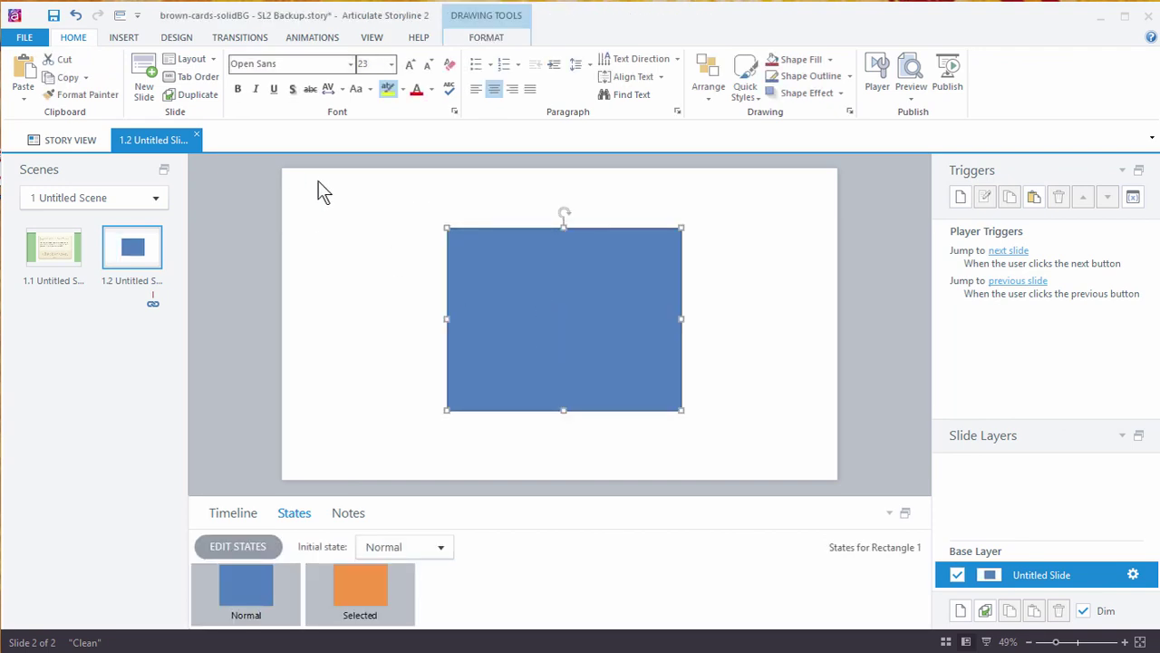
Step: Draw a full-height rectangular hotspot along the slide's left edge and place a copy of it along the right edge
{"action": "left_click", "coordinate": [127, 43]}
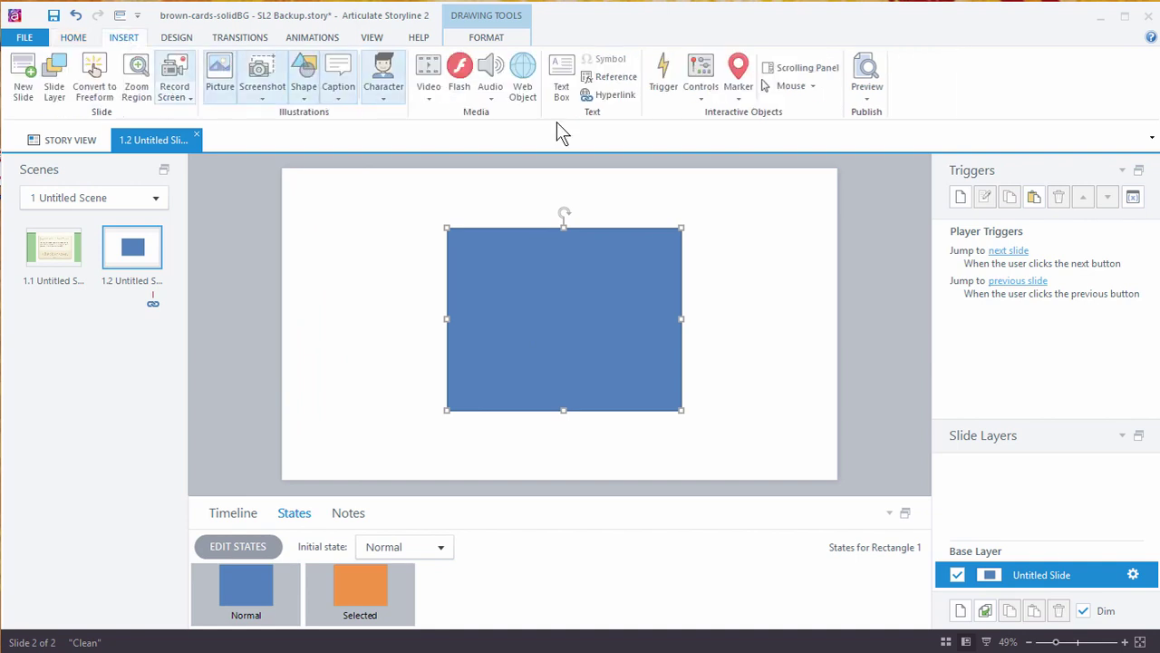
{"action": "left_click", "coordinate": [701, 86]}
{"action": "left_click", "coordinate": [755, 258]}
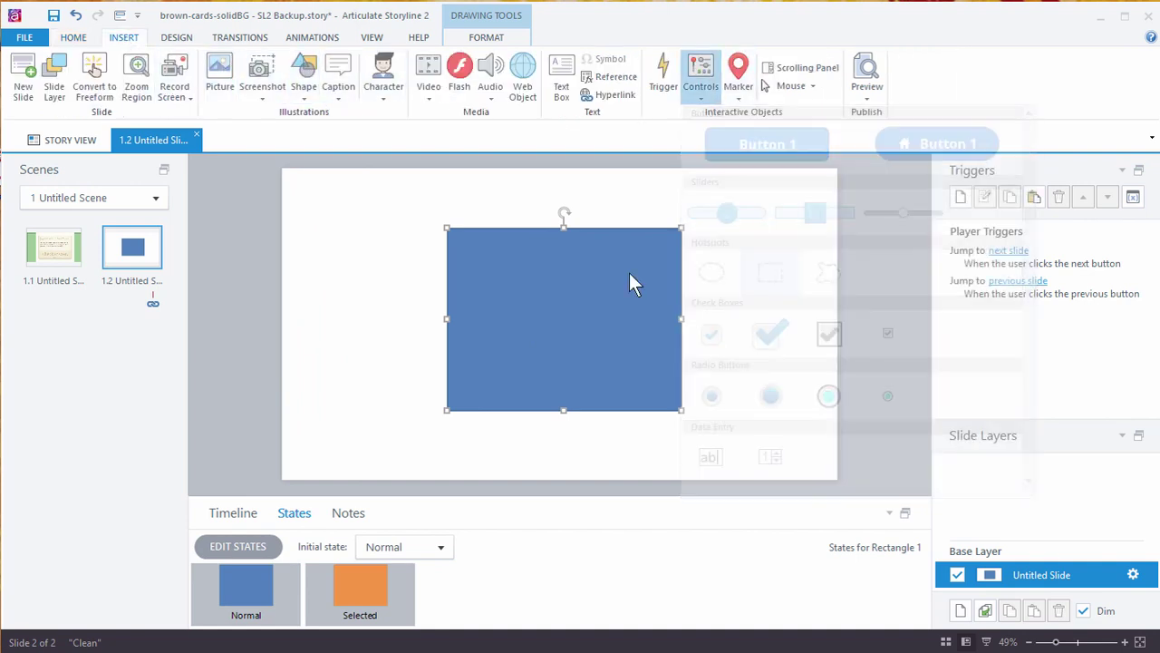
{"action": "left_click_drag", "start_coordinate": [281, 166], "coordinate": [381, 480]}
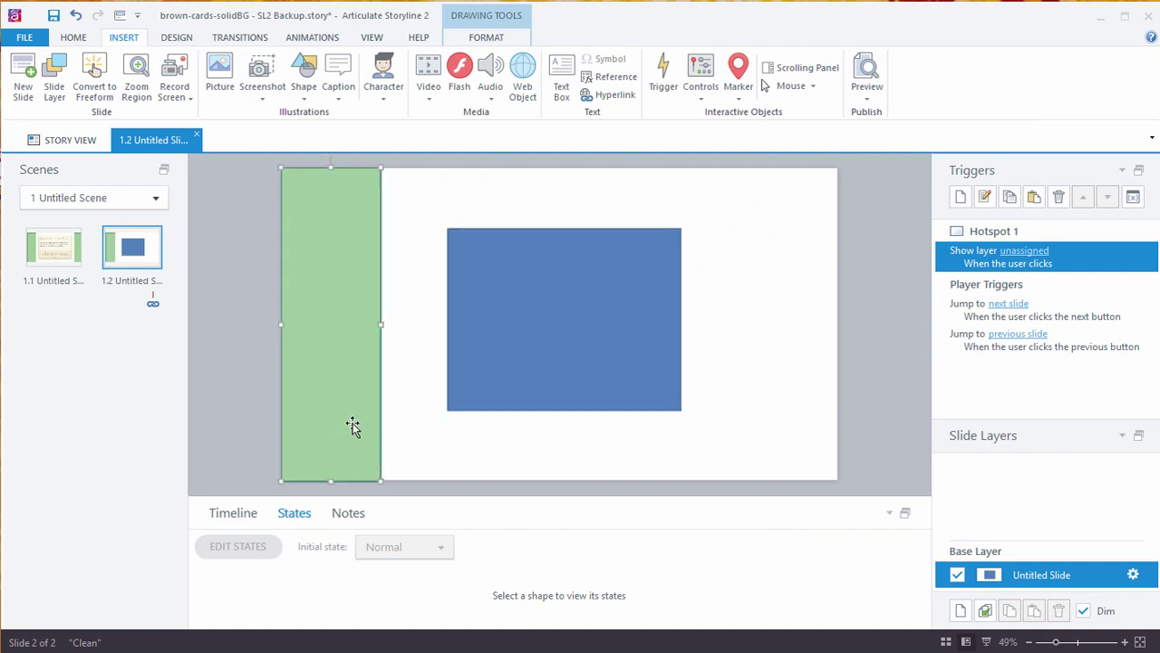
{"action": "left_click_drag", "start_coordinate": [344, 414], "coordinate": [823, 413]}
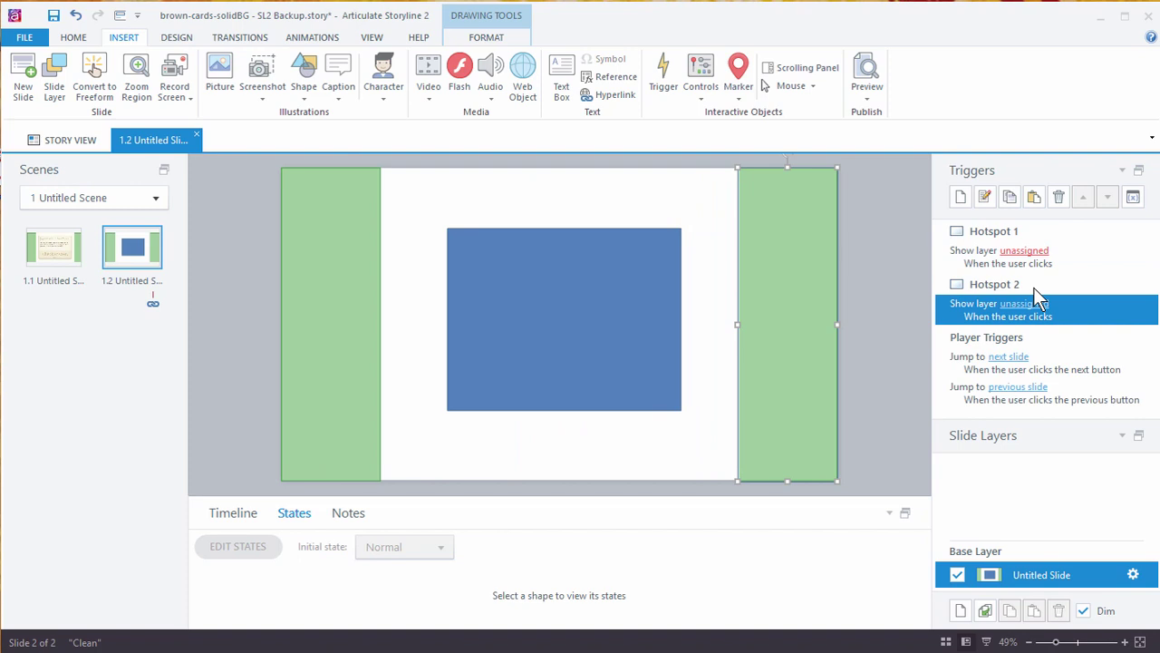
Step: Show the timeline with more height and rename the rectangle as Card
{"action": "left_click", "coordinate": [249, 515]}
{"action": "left_click_drag", "start_coordinate": [386, 497], "coordinate": [382, 366]}
{"action": "left_click", "coordinate": [292, 482]}
{"action": "double_click", "coordinate": [294, 482]}
{"action": "type", "text": "Ca"}
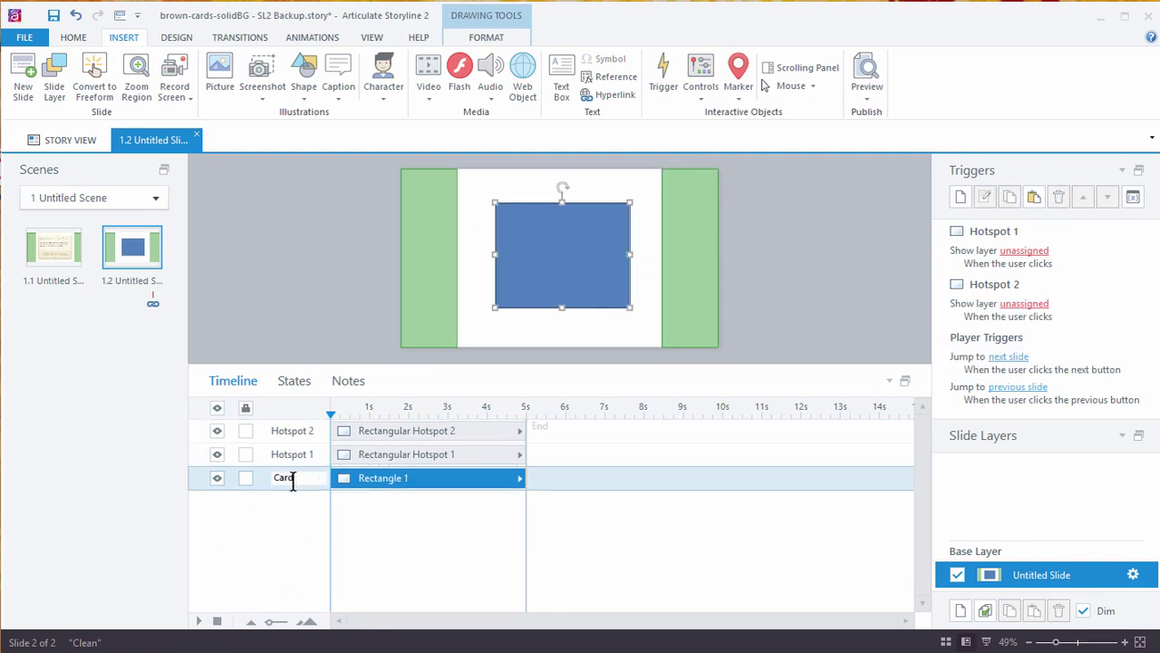
{"action": "type", "text": "rd"}
Step: Rename the left hotspot as "hs left" and the right hotspot as "hs right"
{"action": "left_click", "coordinate": [293, 456]}
{"action": "double_click", "coordinate": [292, 456]}
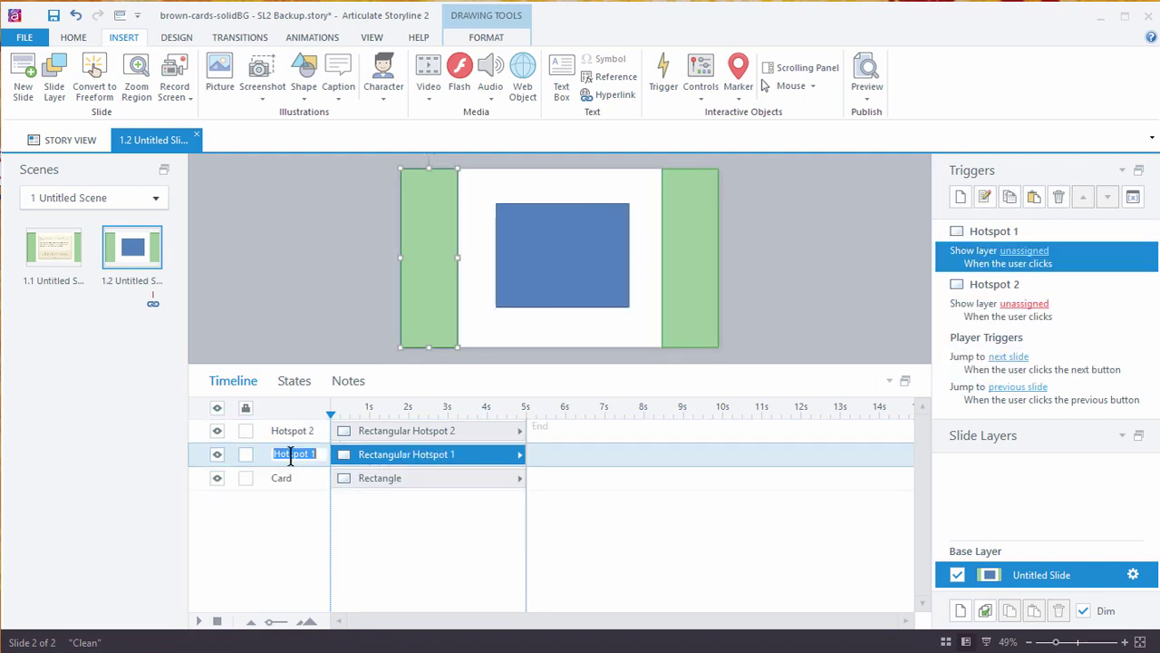
{"action": "type", "text": "hs left"}
{"action": "left_click", "coordinate": [289, 431]}
{"action": "double_click", "coordinate": [288, 431]}
{"action": "type", "text": "hs right"}
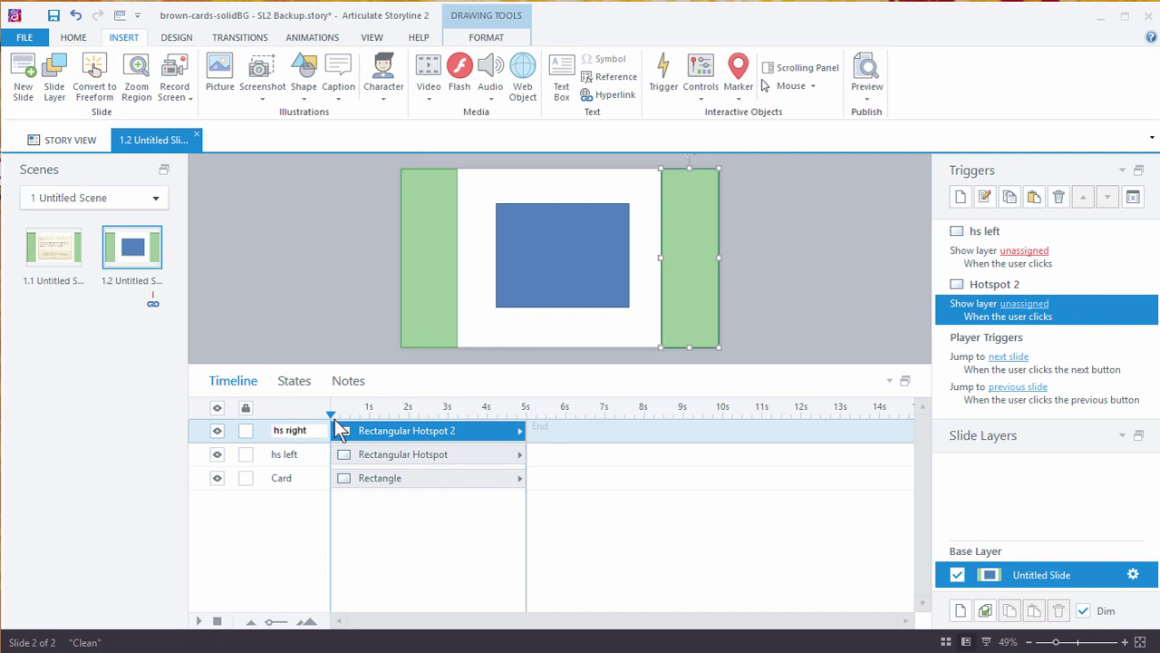
{"action": "left_click", "coordinate": [380, 313]}
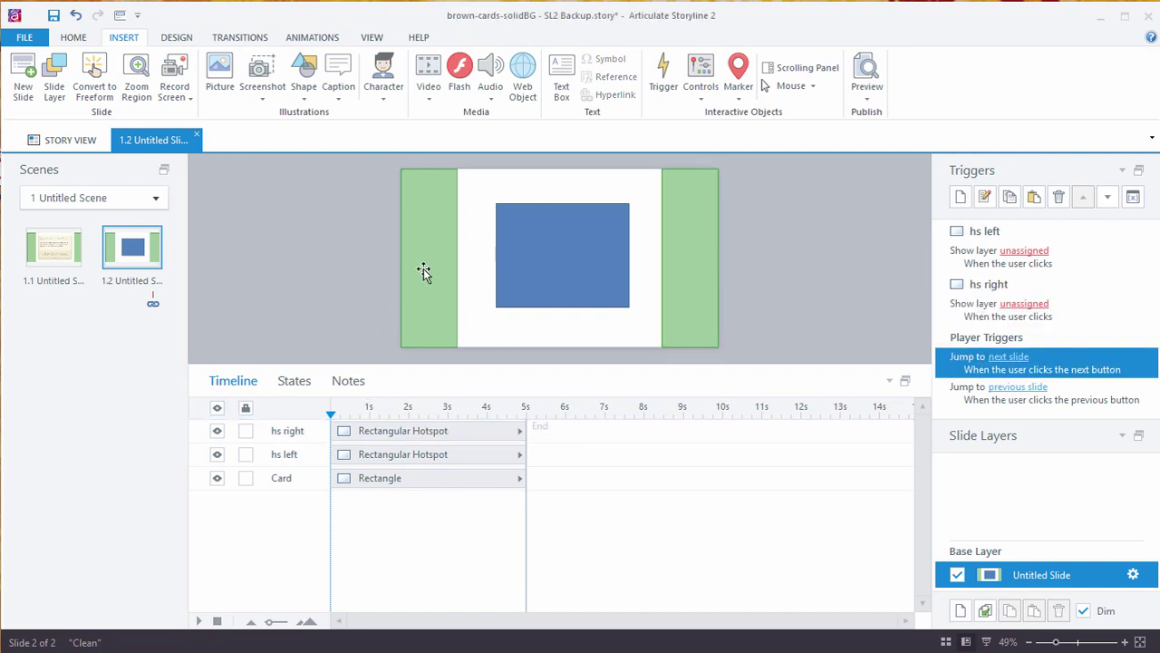
Step: Add a line motion path to Card that ends off the slide, beyond its lower-left corner
{"action": "left_click", "coordinate": [544, 266]}
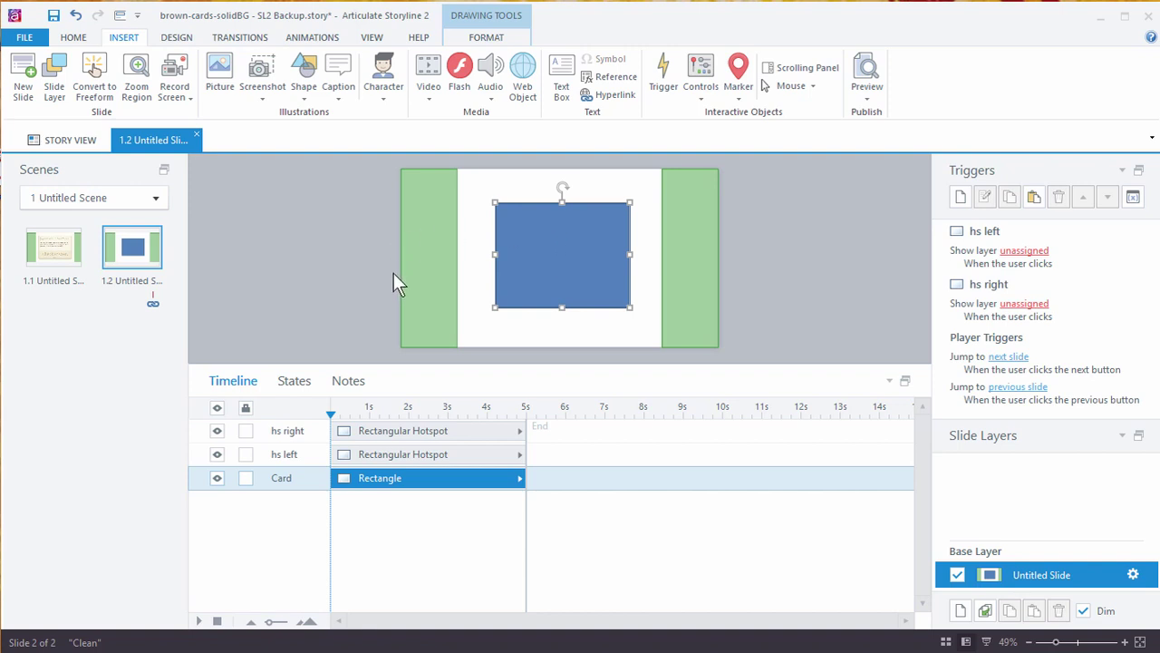
{"action": "left_click", "coordinate": [313, 37]}
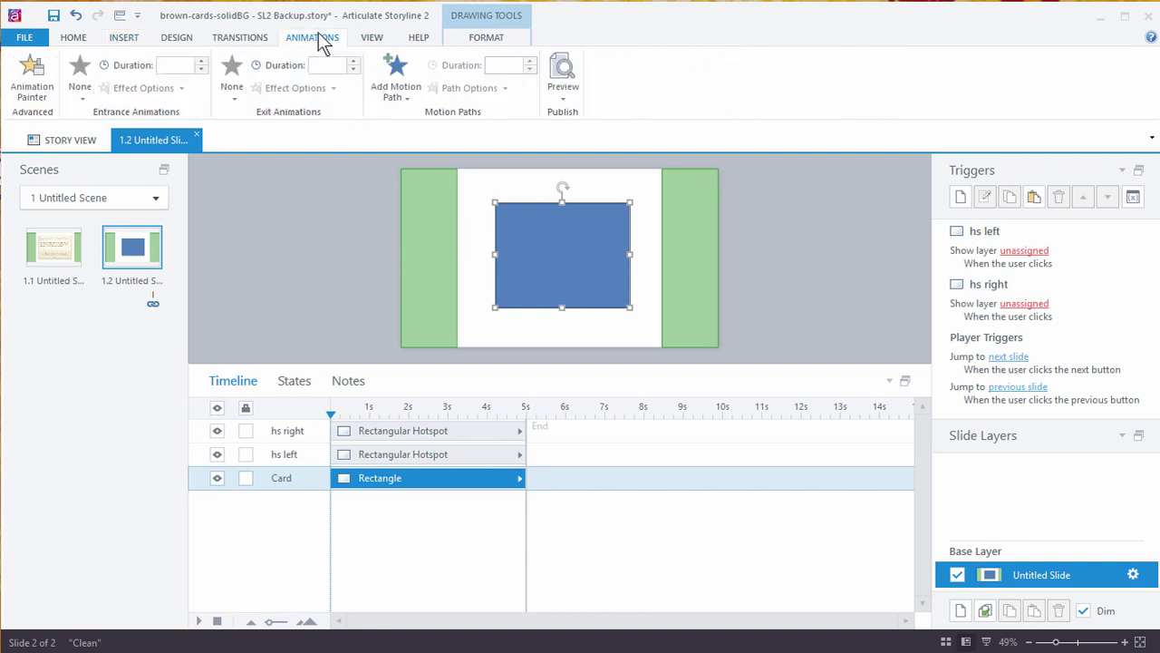
{"action": "left_click", "coordinate": [404, 102]}
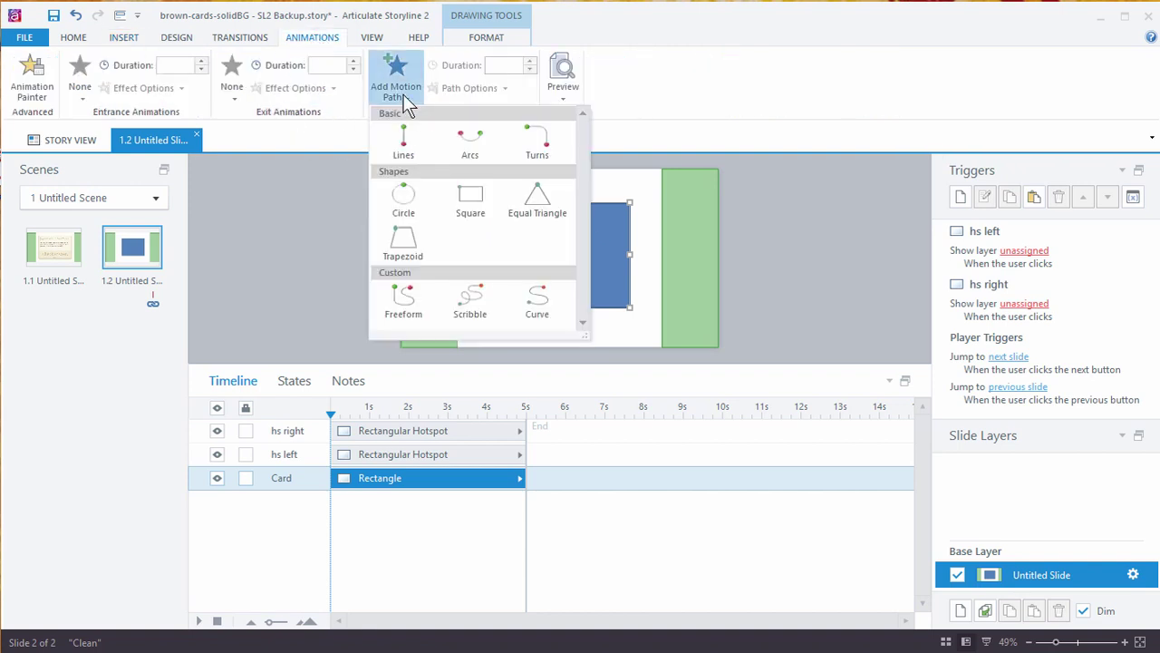
{"action": "left_click", "coordinate": [405, 136]}
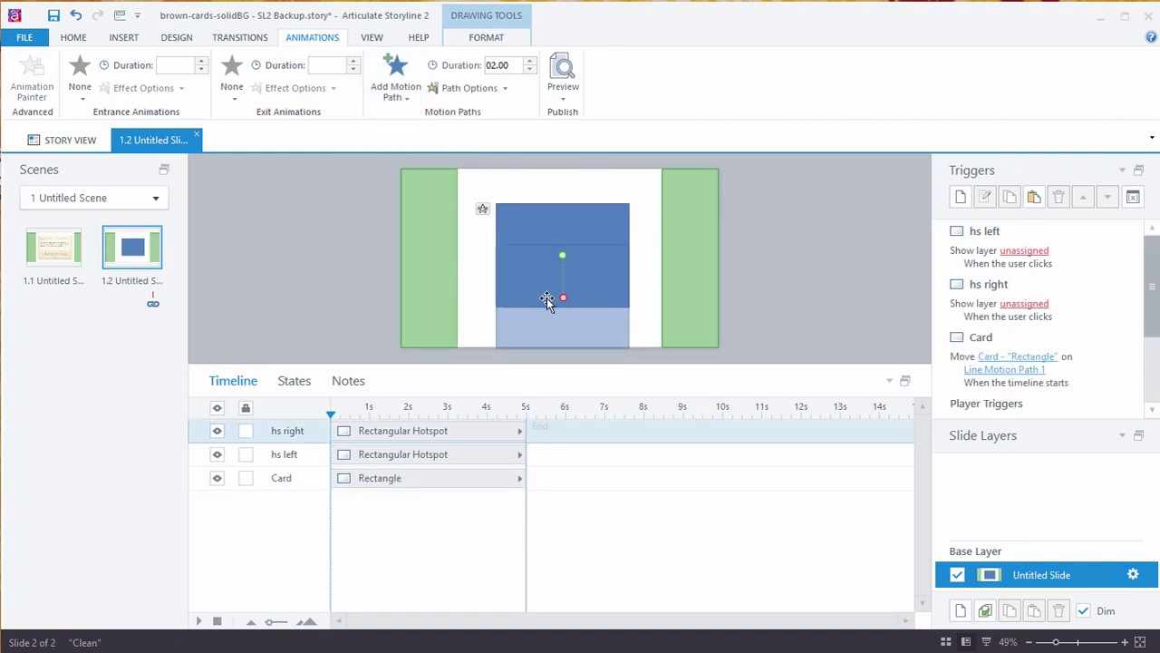
{"action": "left_click_drag", "start_coordinate": [565, 301], "coordinate": [290, 376]}
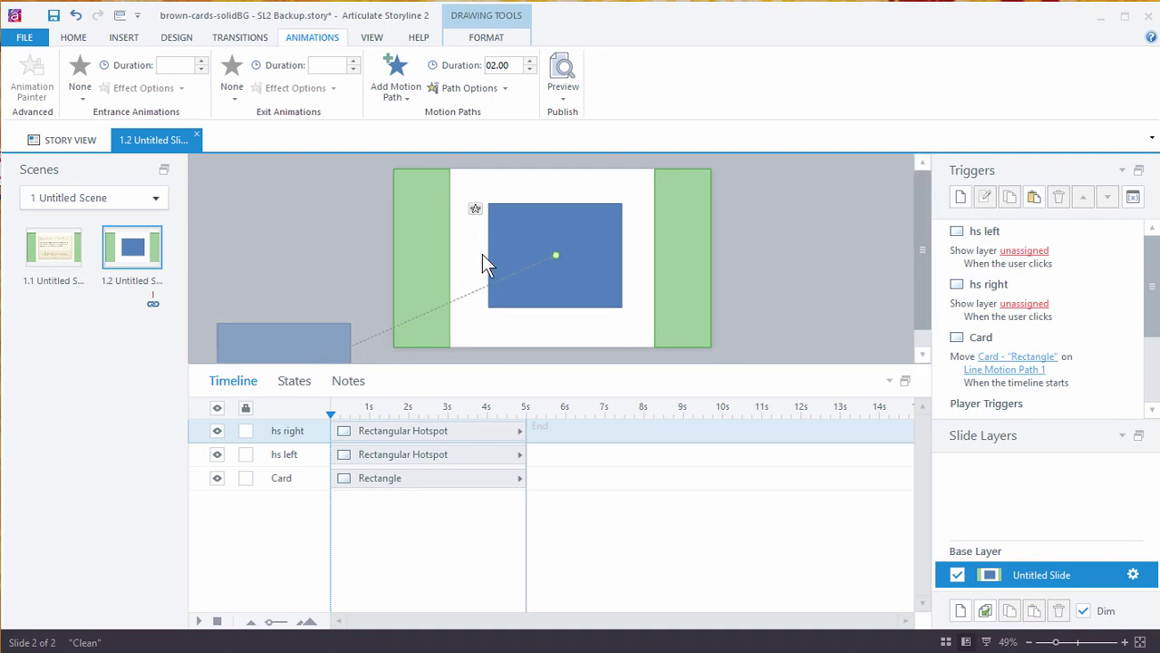
Step: Add a second line motion path to Card that ends off the slide, beyond its lower-right corner
{"action": "left_click", "coordinate": [395, 80]}
{"action": "left_click", "coordinate": [414, 145]}
{"action": "left_click_drag", "start_coordinate": [548, 289], "coordinate": [823, 401]}
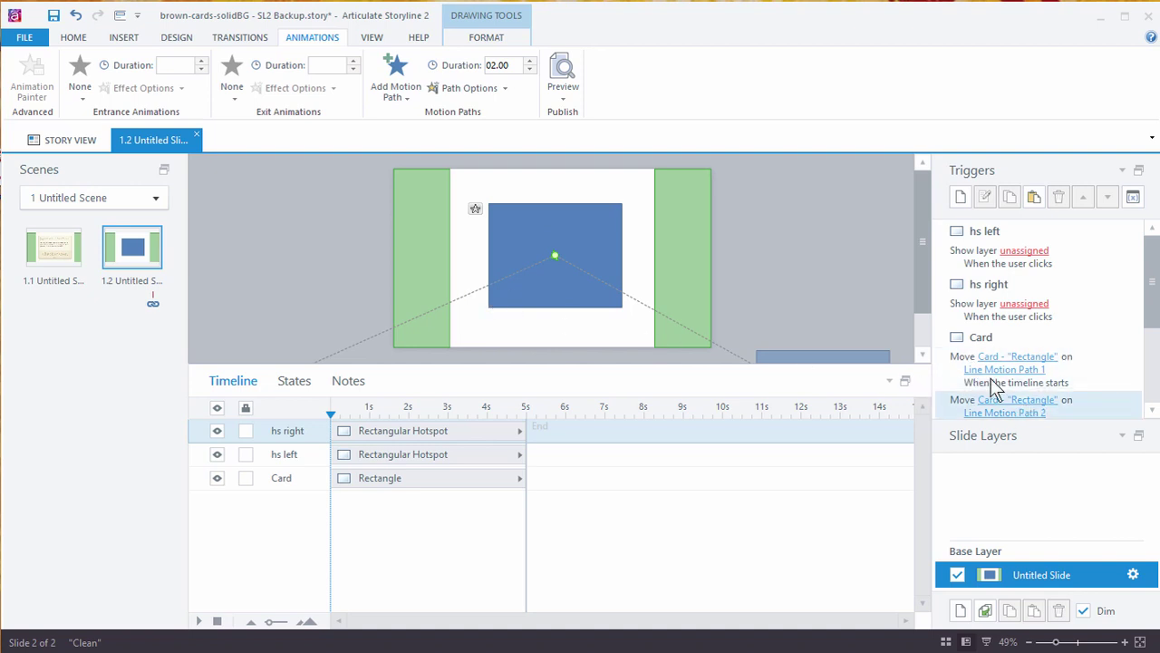
Step: Delete both of Card's Move triggers that run when the timeline starts
{"action": "left_click", "coordinate": [965, 370]}
{"action": "left_click", "coordinate": [952, 370]}
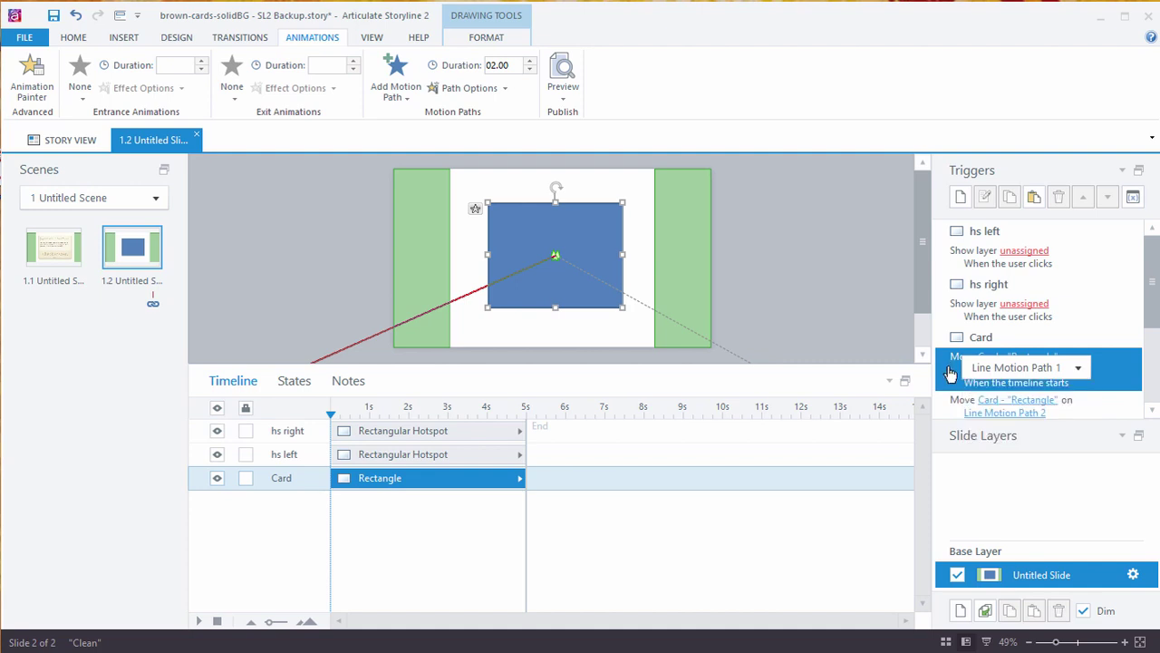
{"action": "left_click", "coordinate": [1106, 357]}
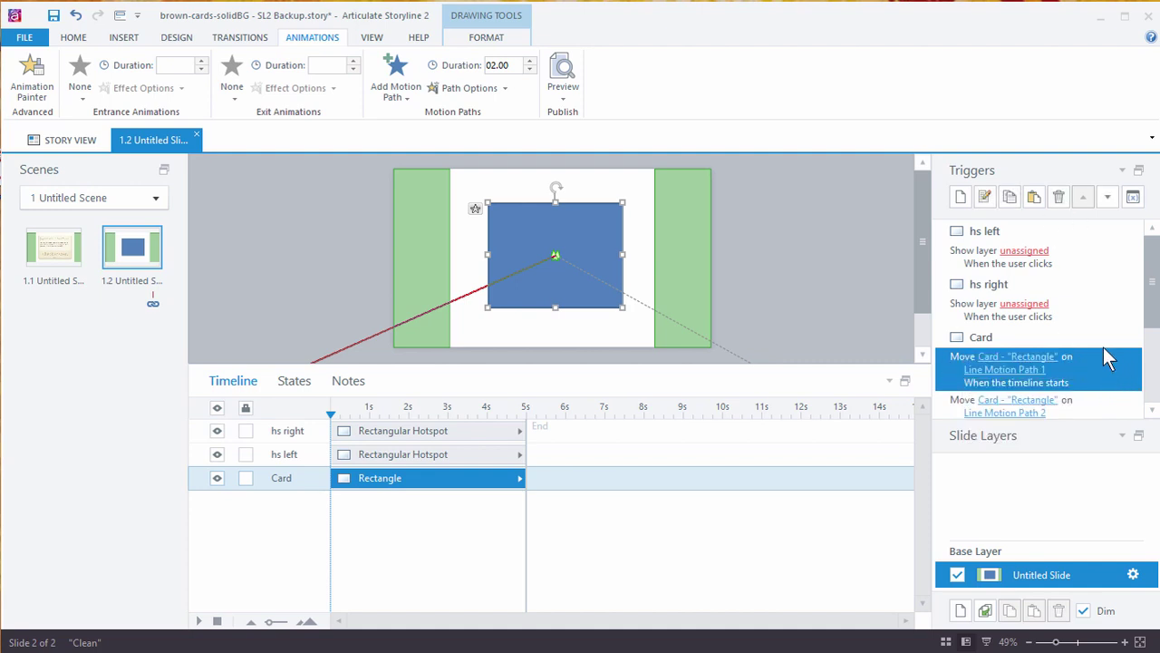
{"action": "left_click", "coordinate": [1061, 196]}
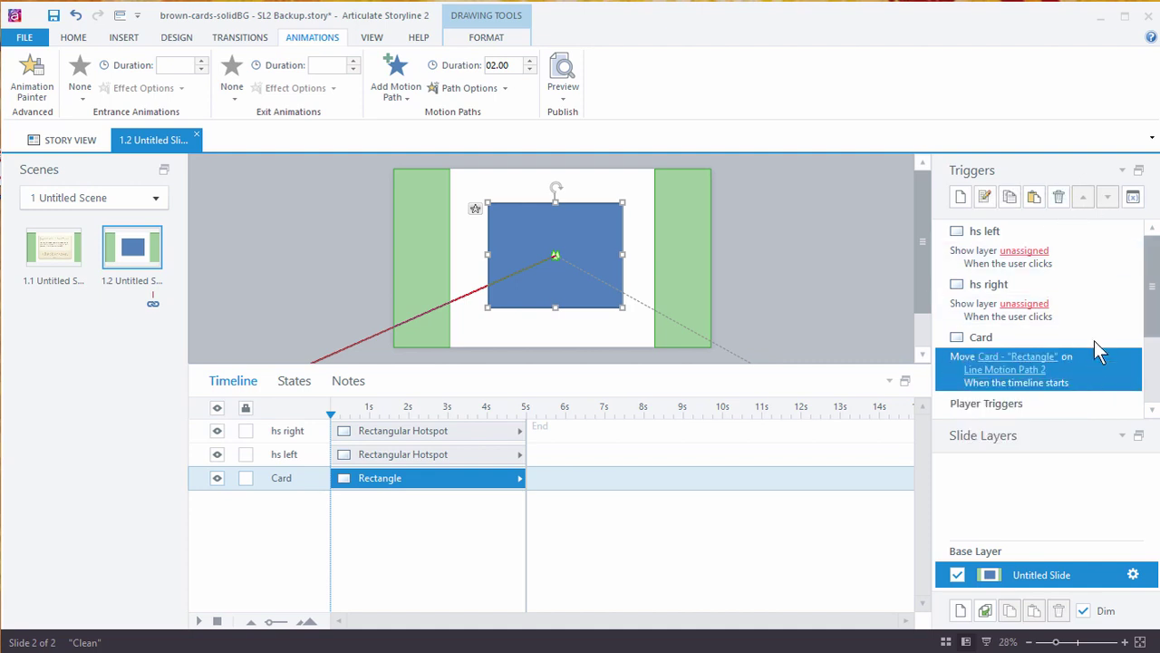
{"action": "left_click", "coordinate": [1058, 197]}
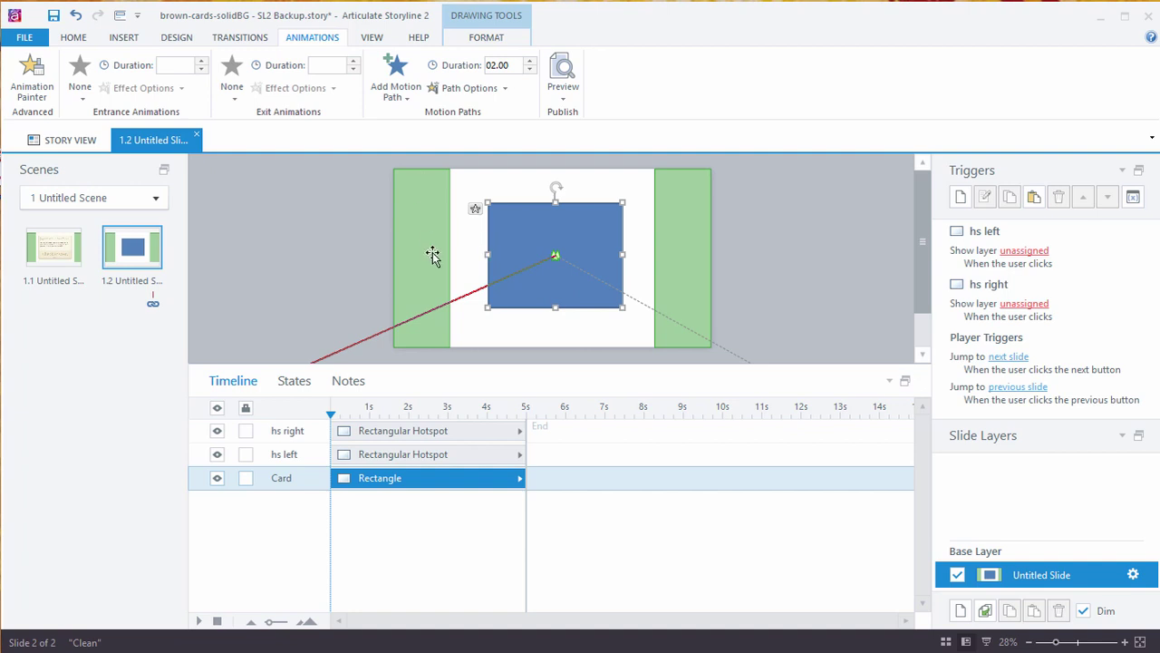
Step: Start a new trigger for Card with the Move action and Card as the object that moves
{"action": "left_click", "coordinate": [960, 198]}
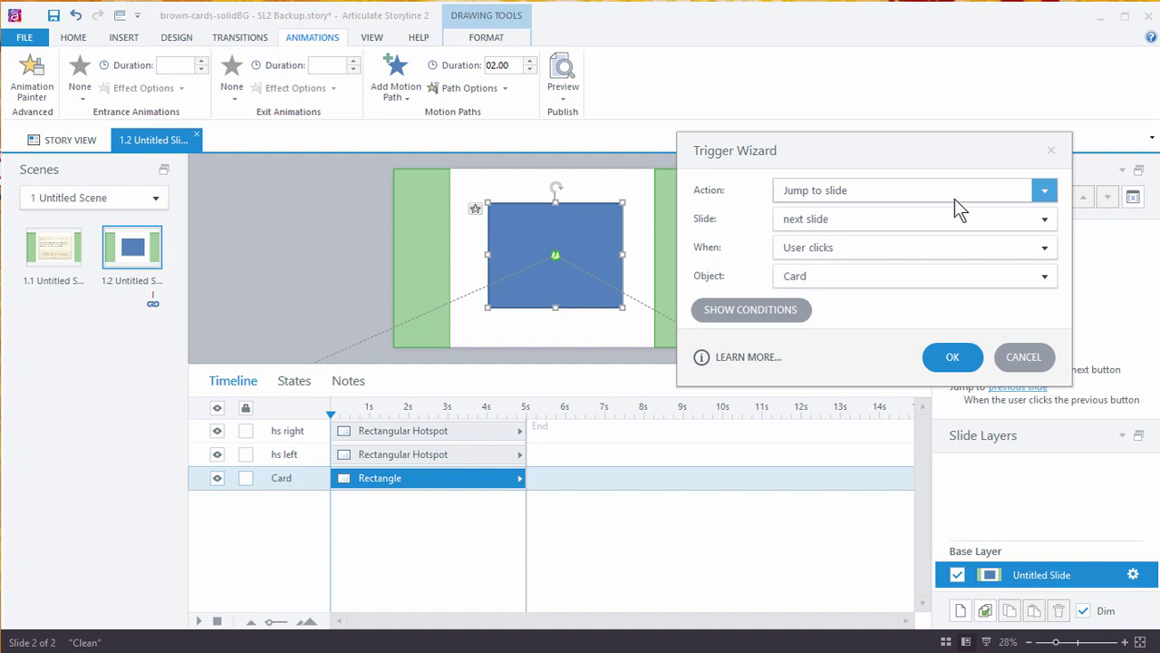
{"action": "left_click_drag", "start_coordinate": [907, 145], "coordinate": [605, 85]}
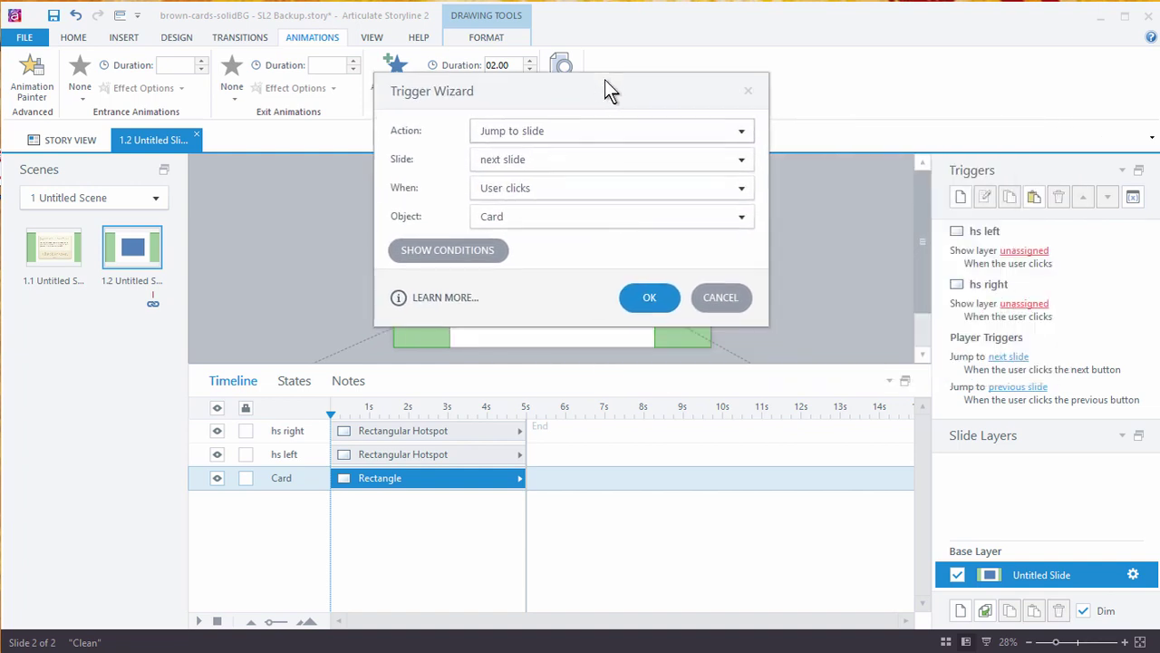
{"action": "left_click", "coordinate": [540, 130]}
{"action": "key", "text": "Escape"}
{"action": "key", "text": "m"}
{"action": "left_click", "coordinate": [491, 160]}
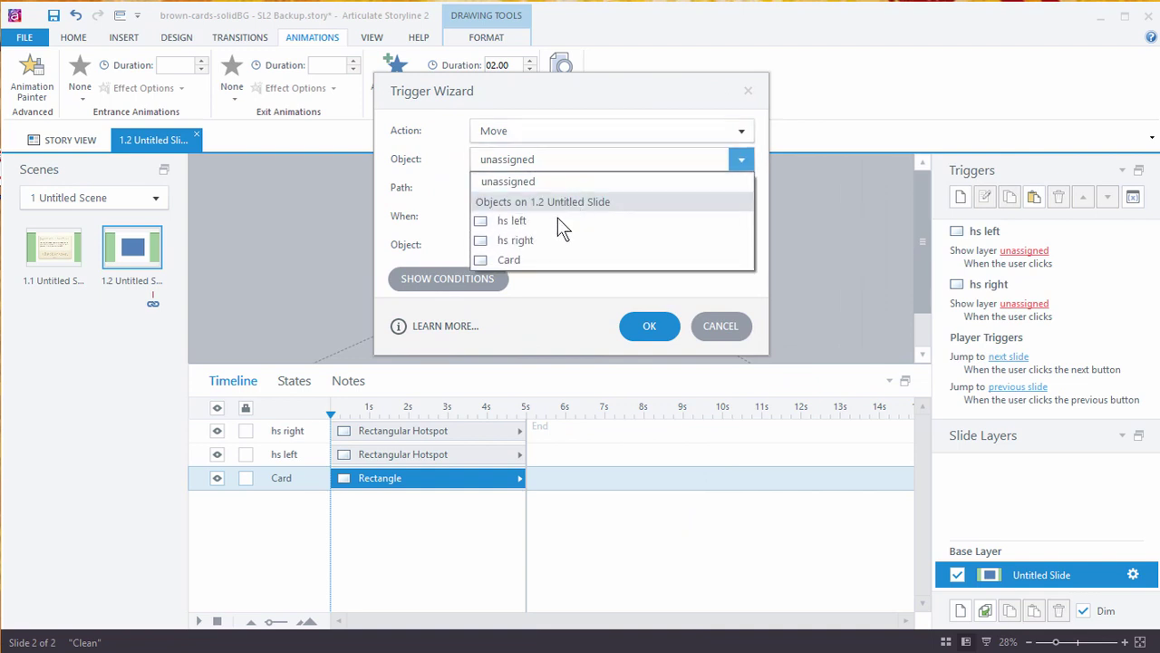
{"action": "left_click", "coordinate": [514, 255]}
Step: Assign Line Motion Path 1 to the new trigger, make it run when Card is dropped on "hs left", and save it
{"action": "left_click", "coordinate": [520, 191]}
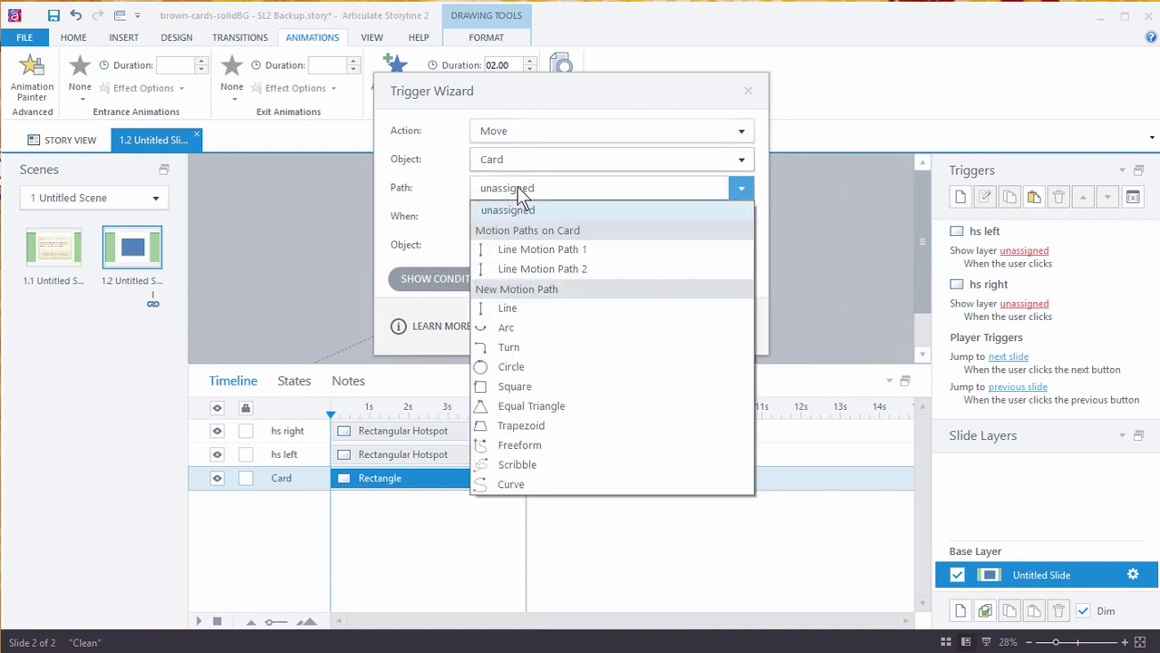
{"action": "left_click", "coordinate": [561, 252]}
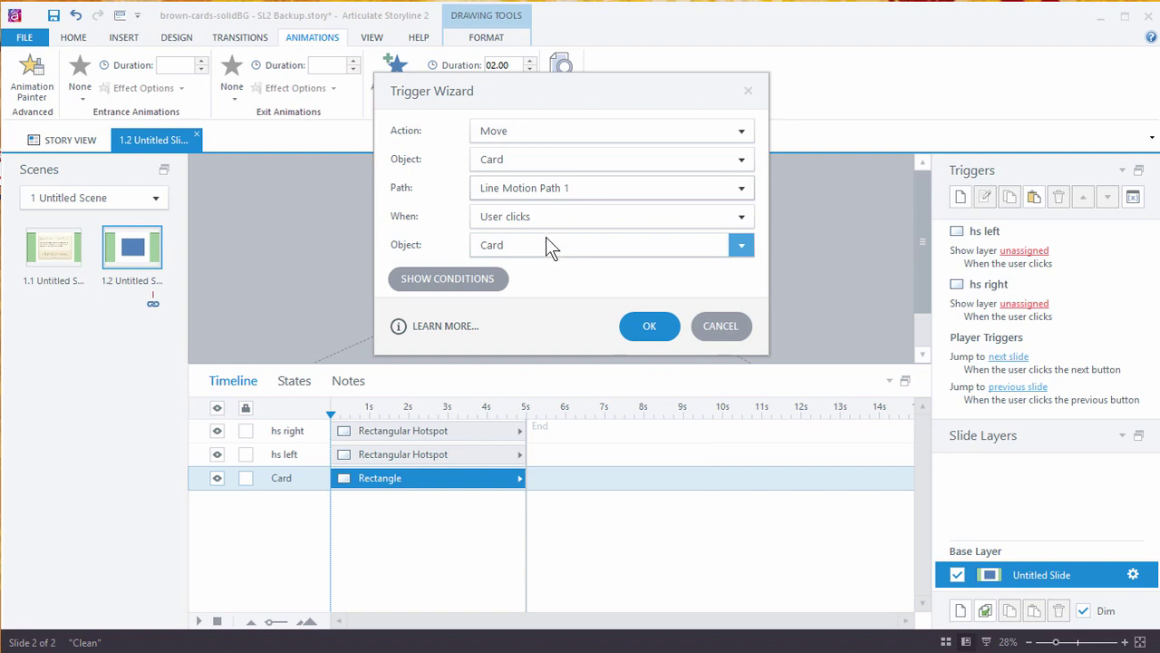
{"action": "left_click", "coordinate": [500, 215]}
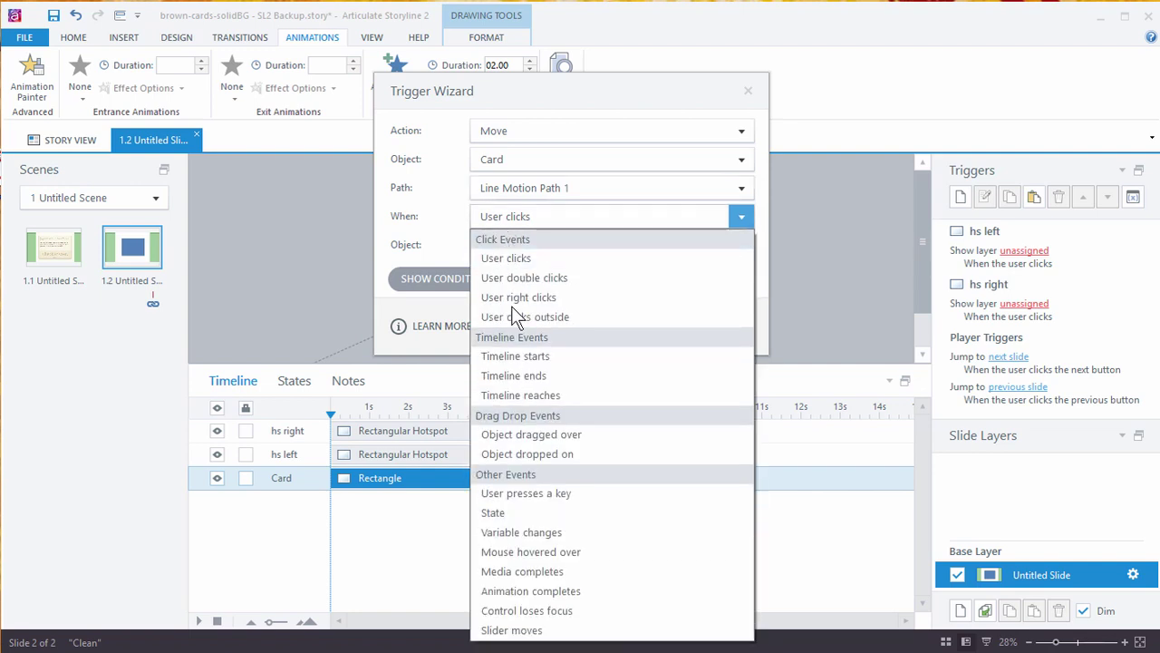
{"action": "left_click", "coordinate": [526, 455]}
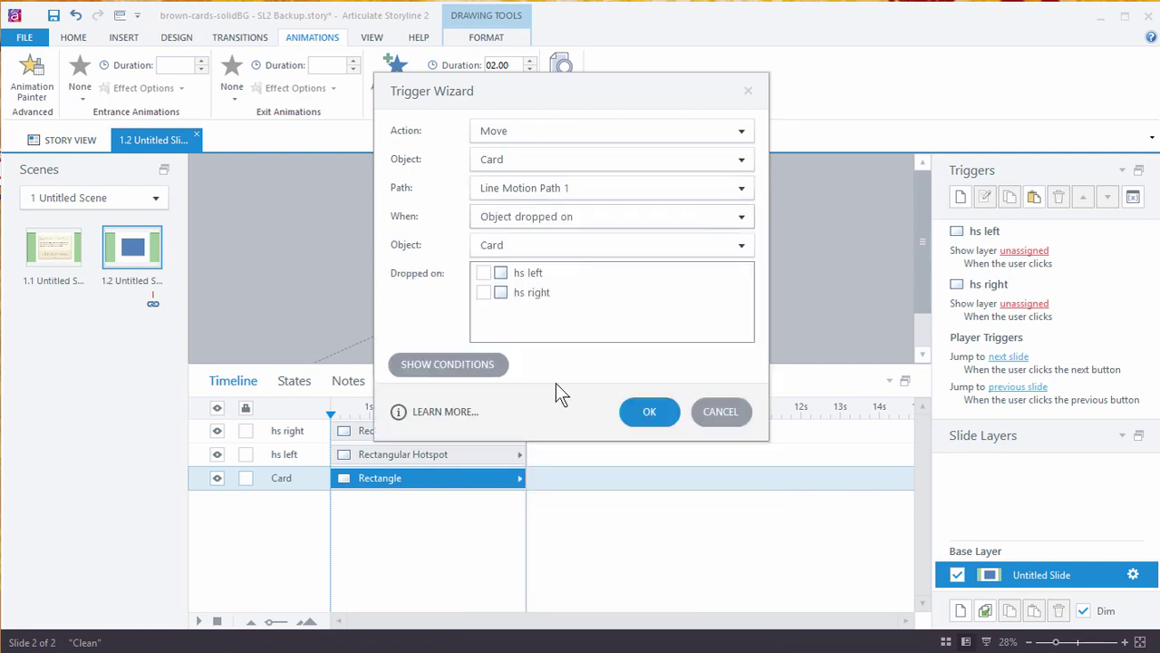
{"action": "left_click", "coordinate": [483, 272]}
{"action": "left_click", "coordinate": [652, 418]}
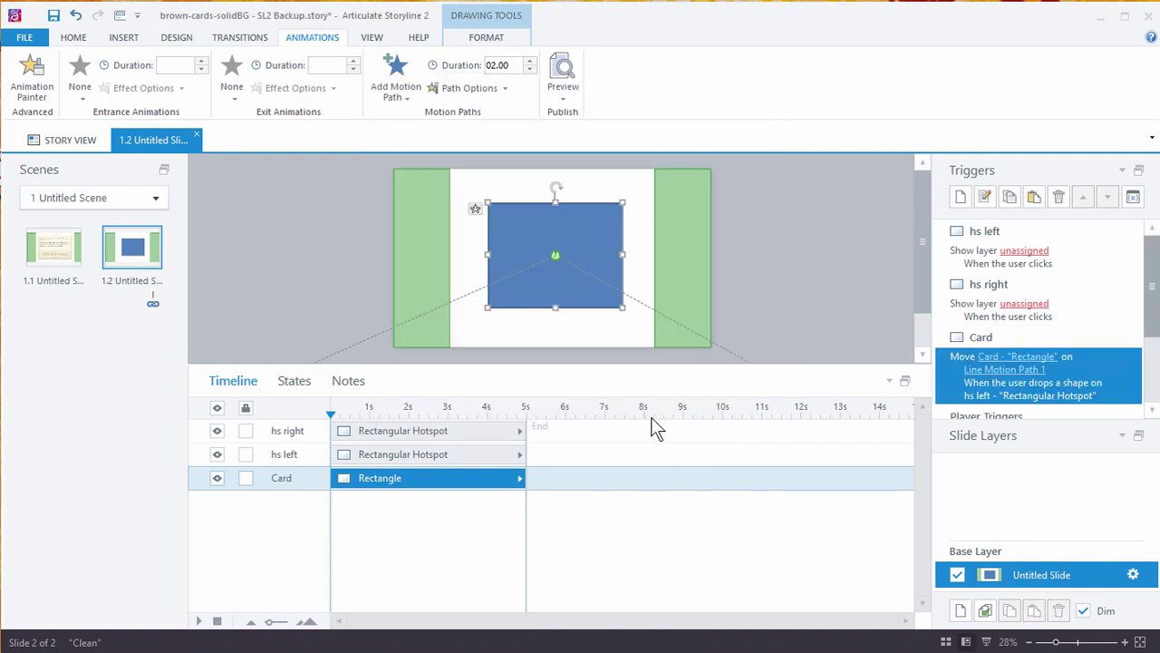
Step: Duplicate Card's Move trigger and set the copy's path to Line Motion Path 2
{"action": "left_click", "coordinate": [1013, 204]}
{"action": "left_click", "coordinate": [1035, 197]}
{"action": "scroll", "coordinate": [1152, 328], "scroll_direction": "down", "scroll_amount": 1}
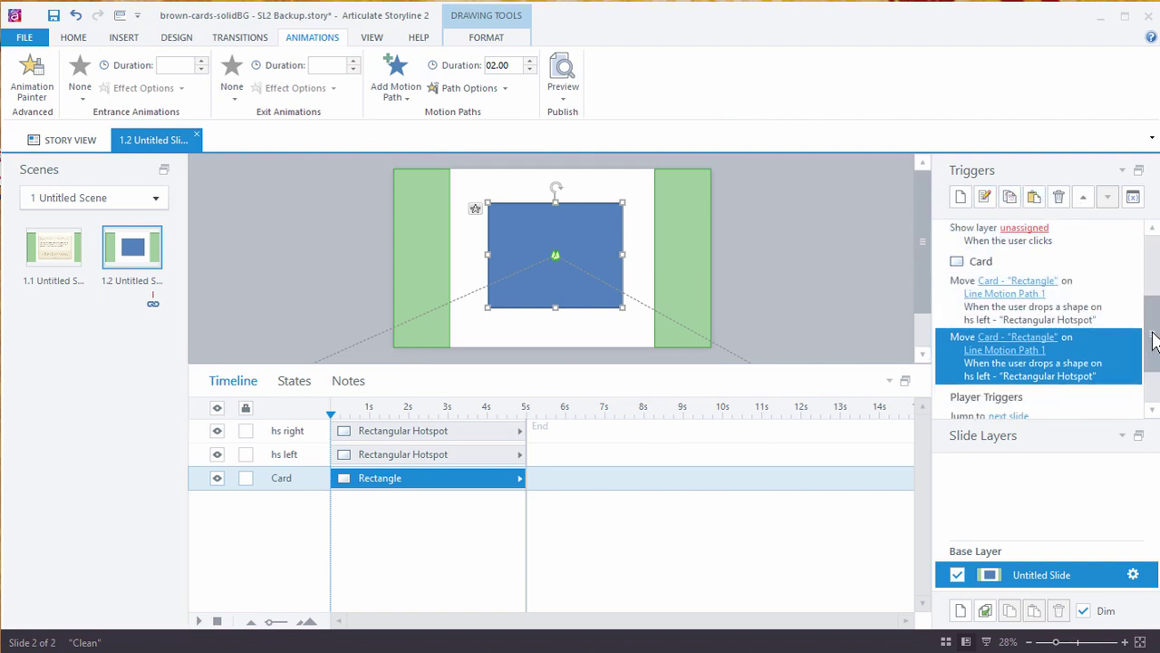
{"action": "left_click", "coordinate": [1002, 351]}
{"action": "left_click", "coordinate": [1013, 410]}
Step: Change the drop target of the Line Motion Path 2 trigger from "hs left" to "hs right"
{"action": "double_click", "coordinate": [1040, 368]}
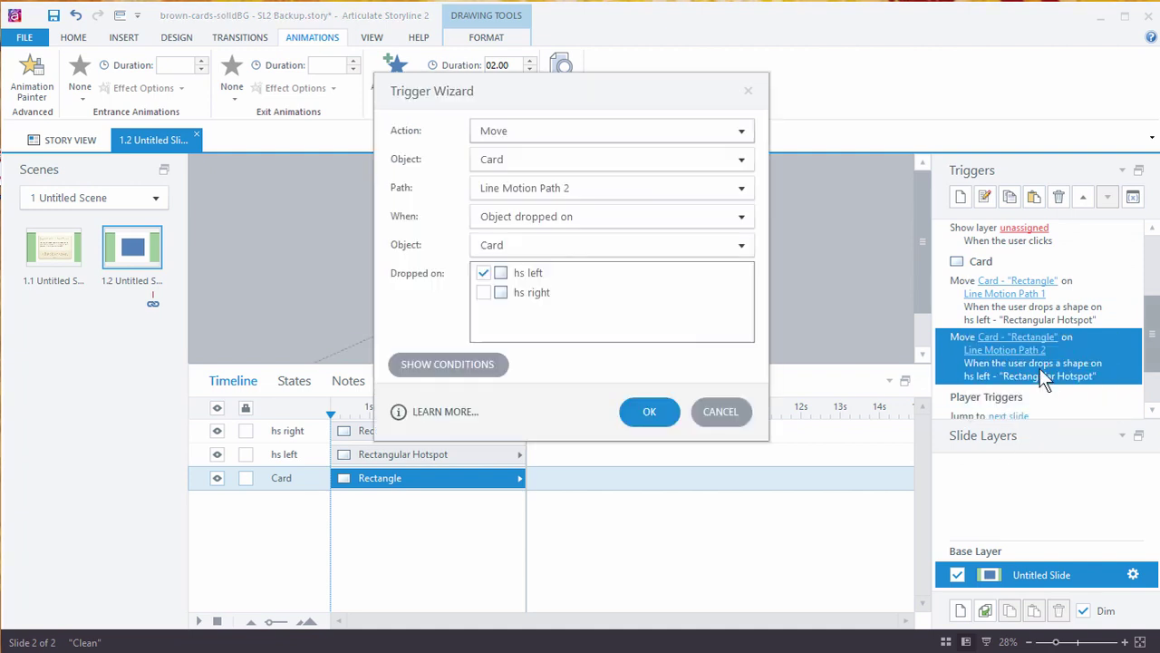
{"action": "left_click", "coordinate": [499, 272]}
{"action": "left_click", "coordinate": [486, 293]}
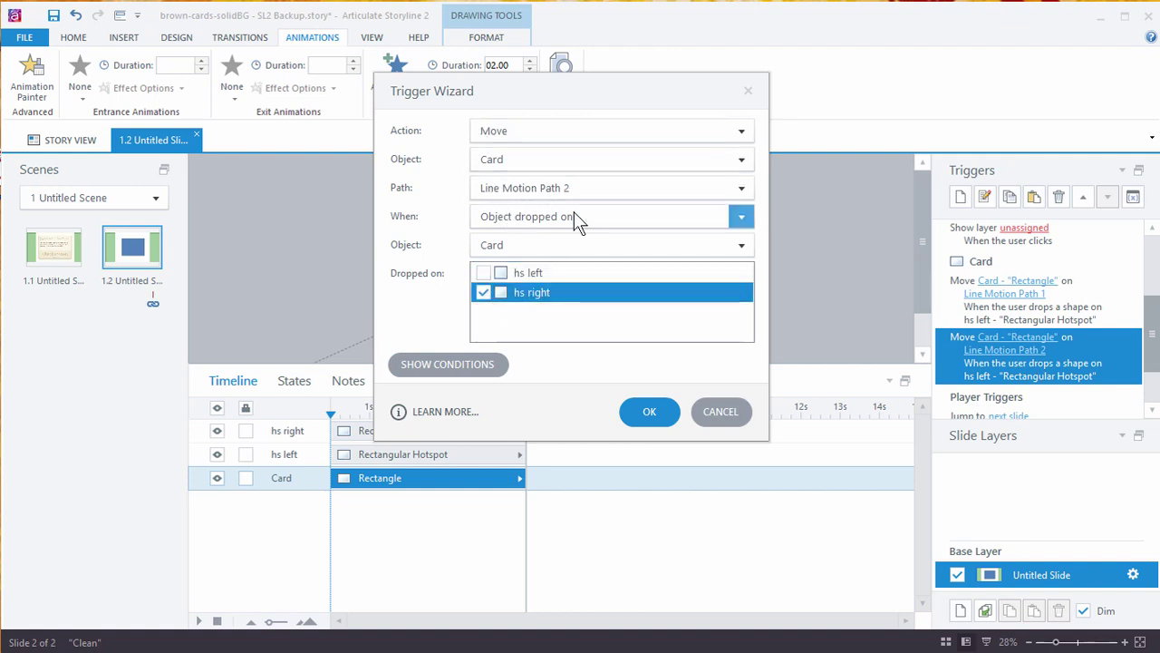
{"action": "left_click", "coordinate": [650, 413]}
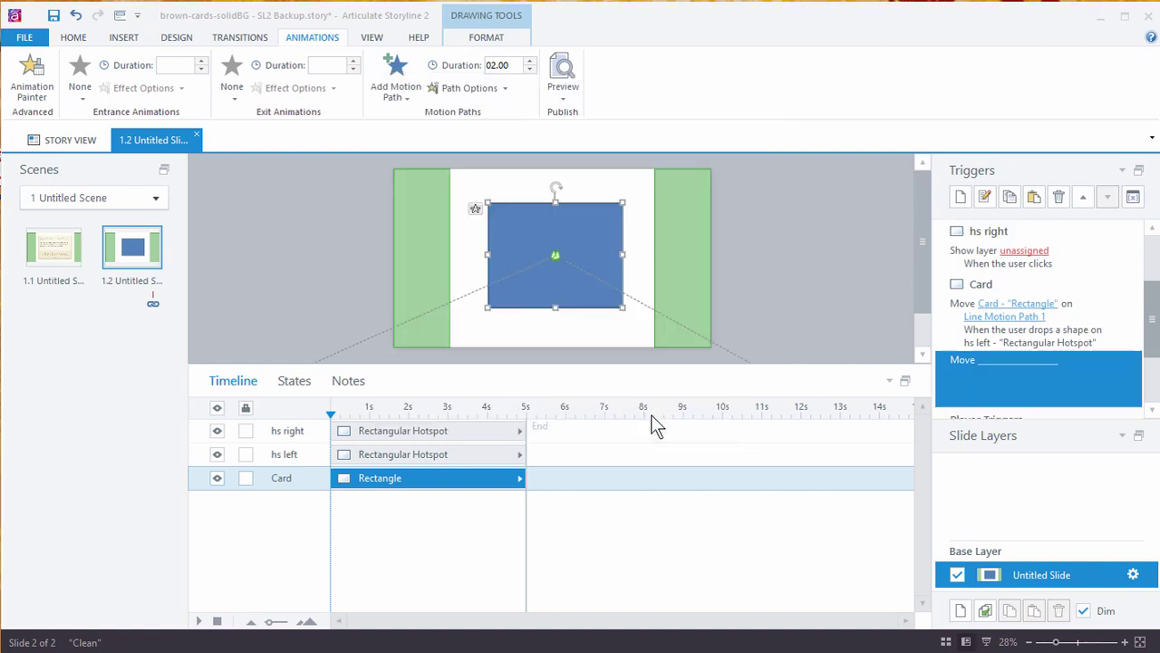
Step: Preview this slide, test dropping the card on the left side, replay it for a second test, and close the preview
{"action": "left_click", "coordinate": [563, 100]}
{"action": "left_click", "coordinate": [572, 116]}
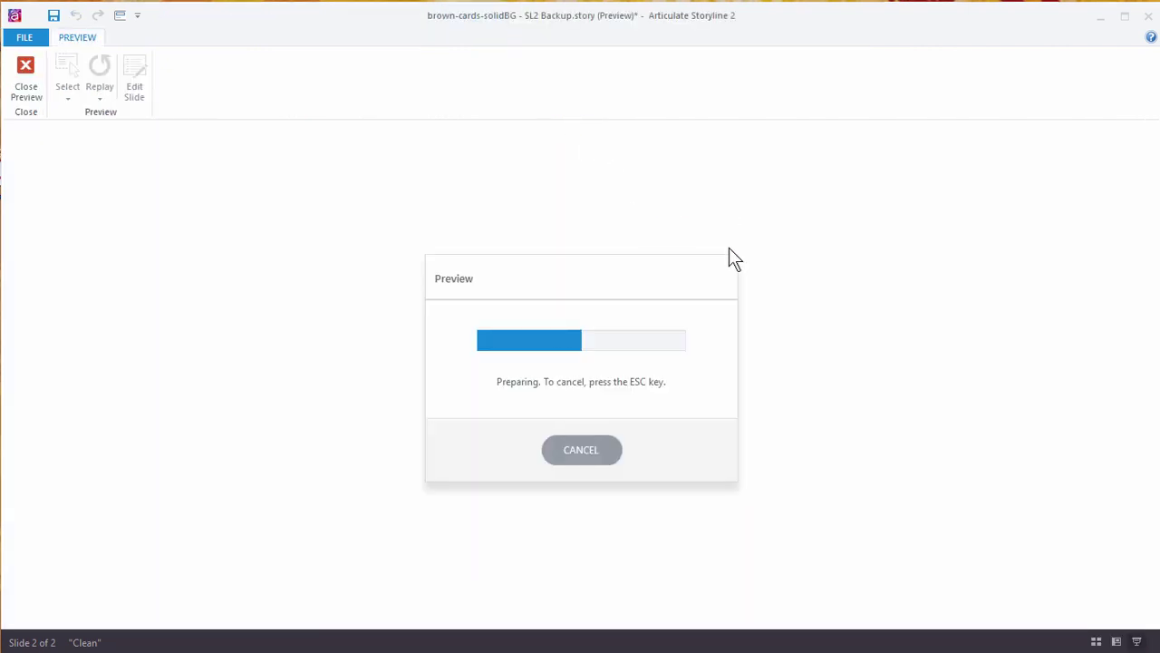
{"action": "left_click", "coordinate": [583, 333]}
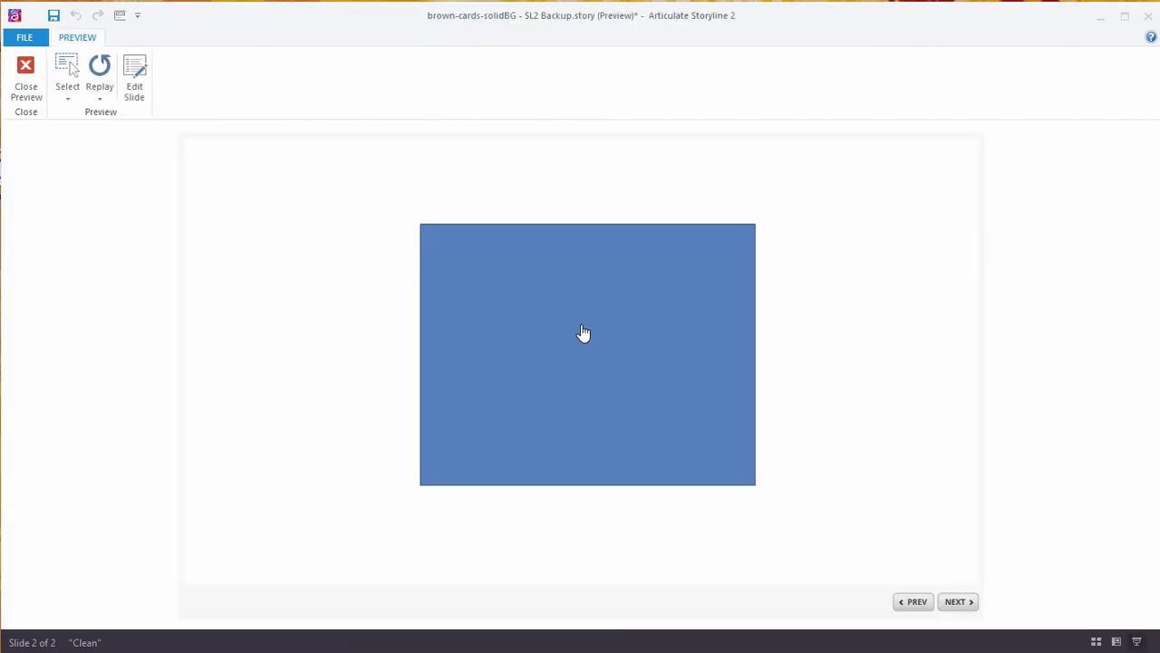
{"action": "left_click_drag", "start_coordinate": [596, 339], "coordinate": [314, 359]}
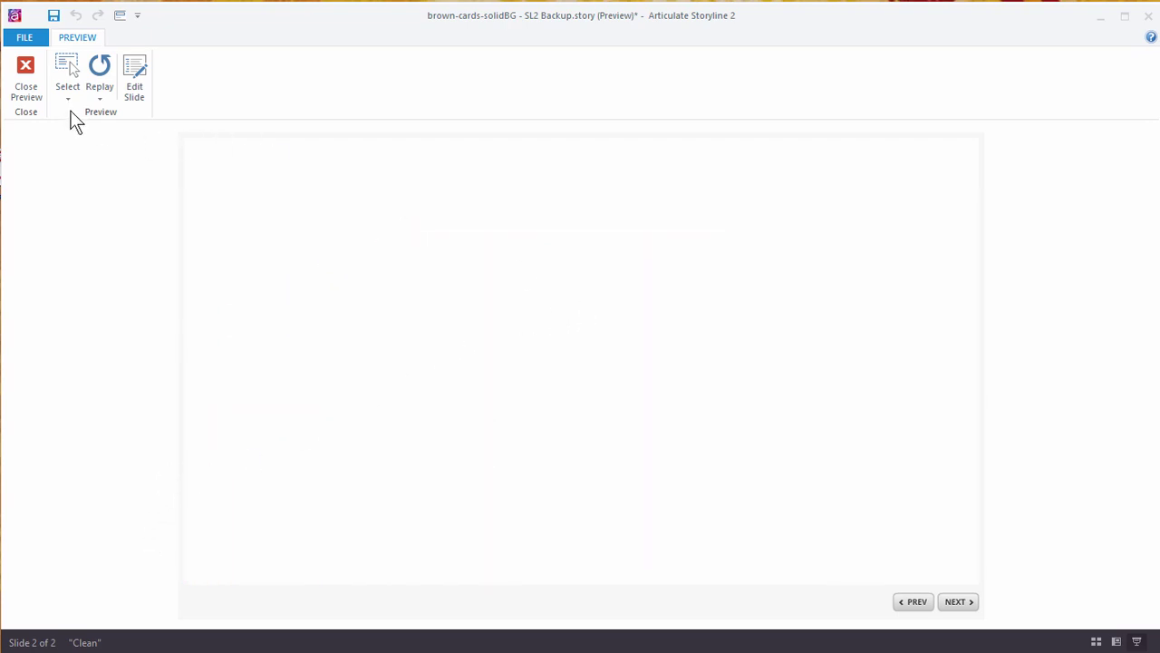
{"action": "left_click", "coordinate": [98, 102]}
{"action": "left_click", "coordinate": [128, 120]}
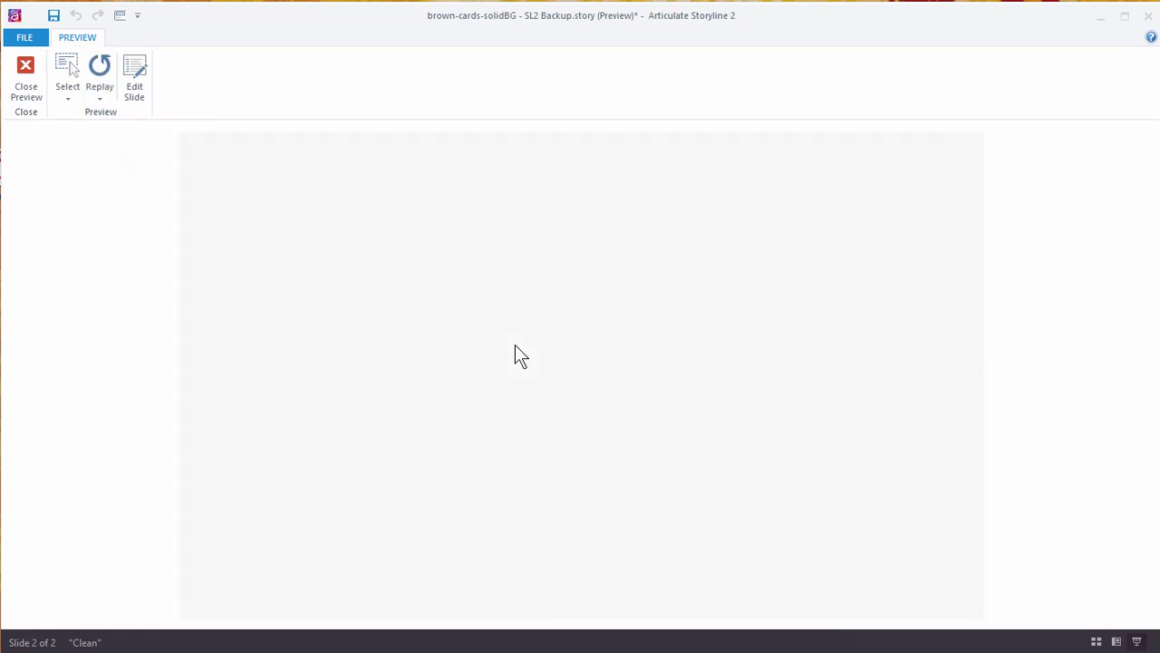
{"action": "left_click_drag", "start_coordinate": [597, 385], "coordinate": [266, 389]}
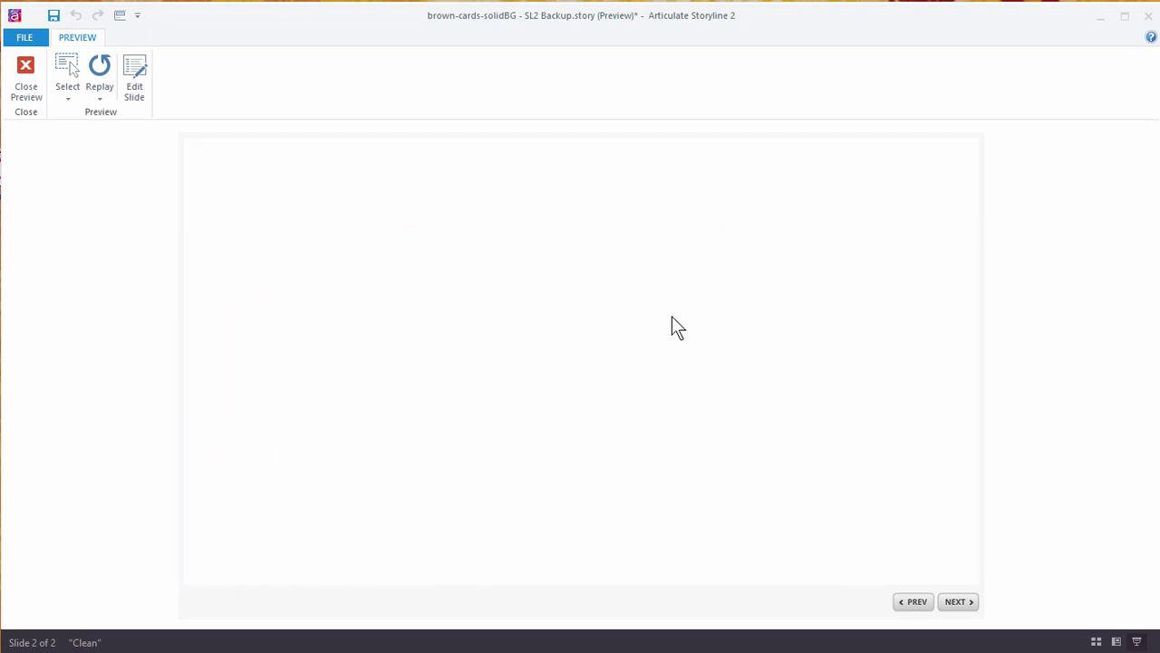
{"action": "left_click", "coordinate": [25, 81]}
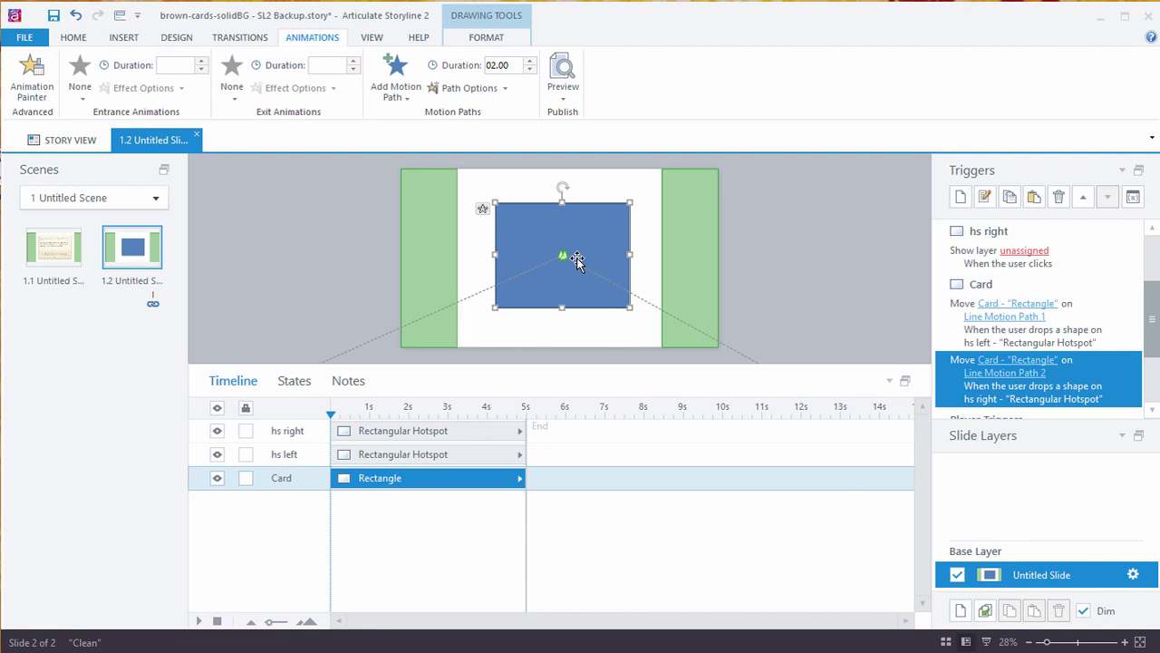
Step: Turn on Relative Start Point for both of the card's line motion paths
{"action": "left_click", "coordinate": [464, 300]}
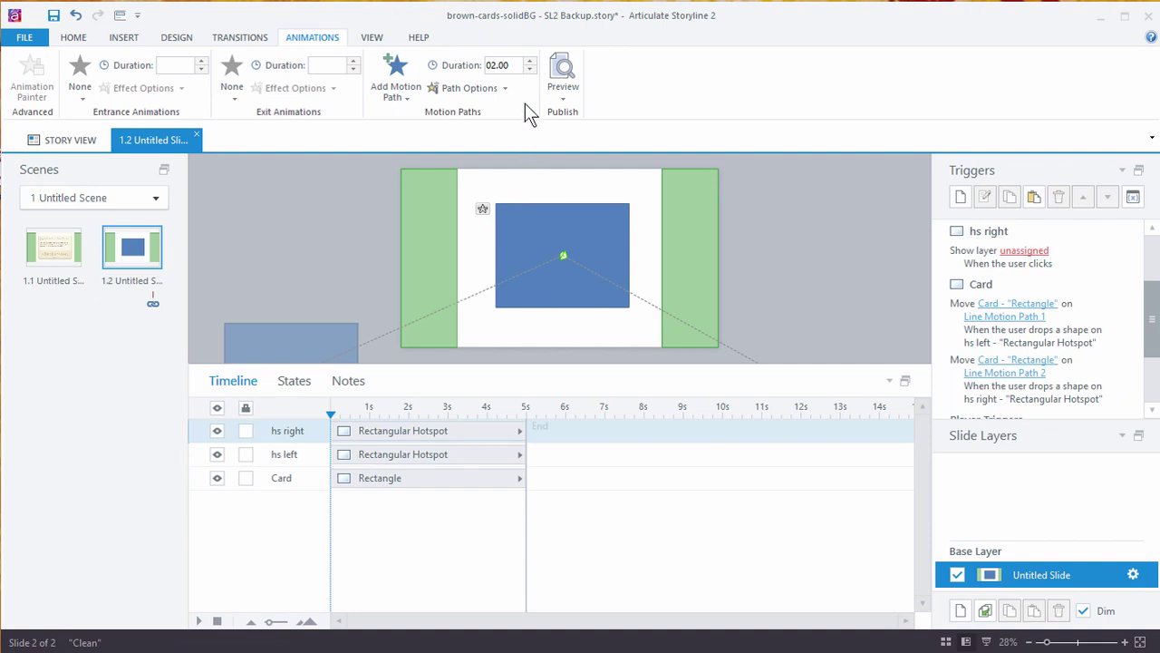
{"action": "left_click", "coordinate": [502, 87]}
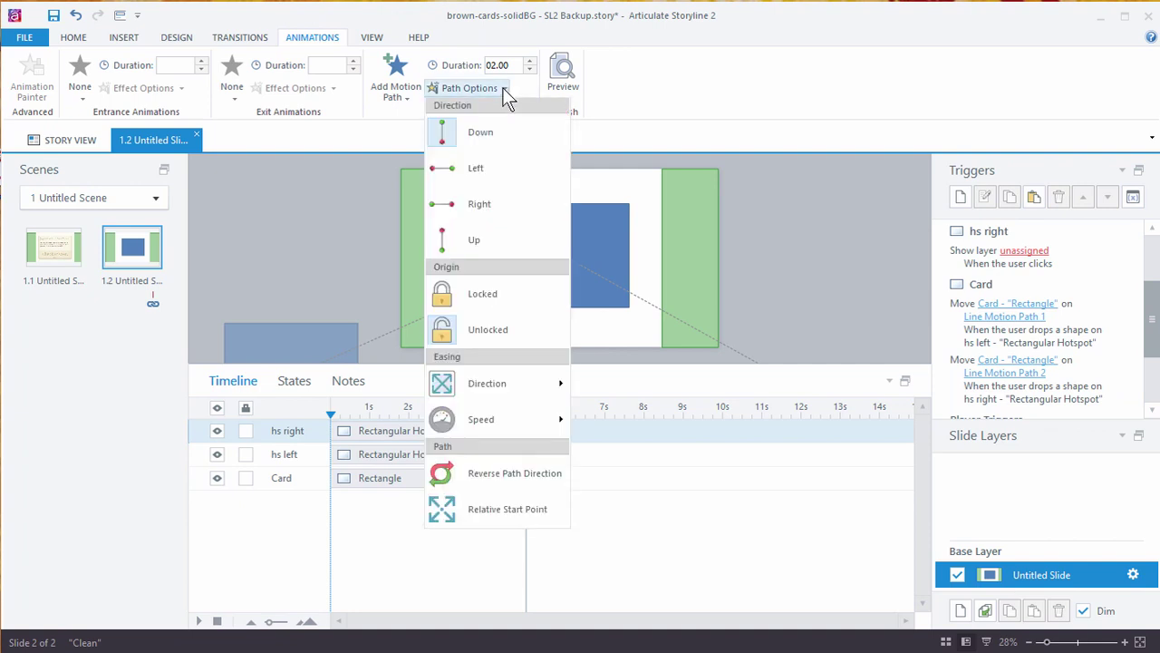
{"action": "left_click", "coordinate": [486, 510]}
{"action": "left_click", "coordinate": [629, 289]}
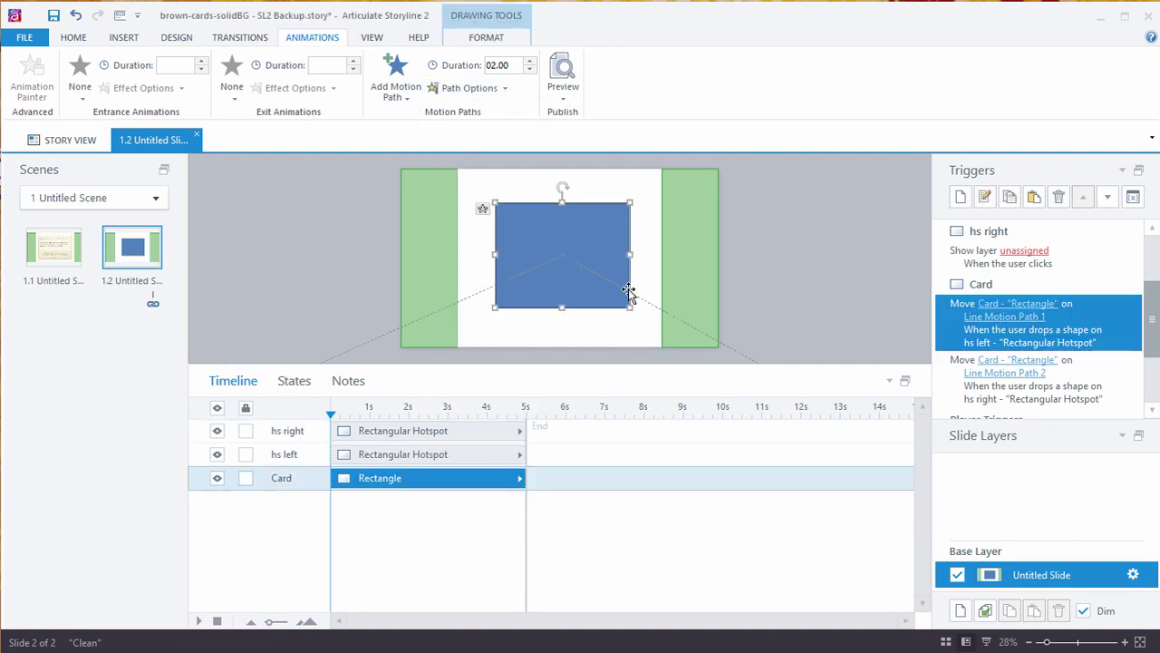
{"action": "left_click", "coordinate": [650, 305]}
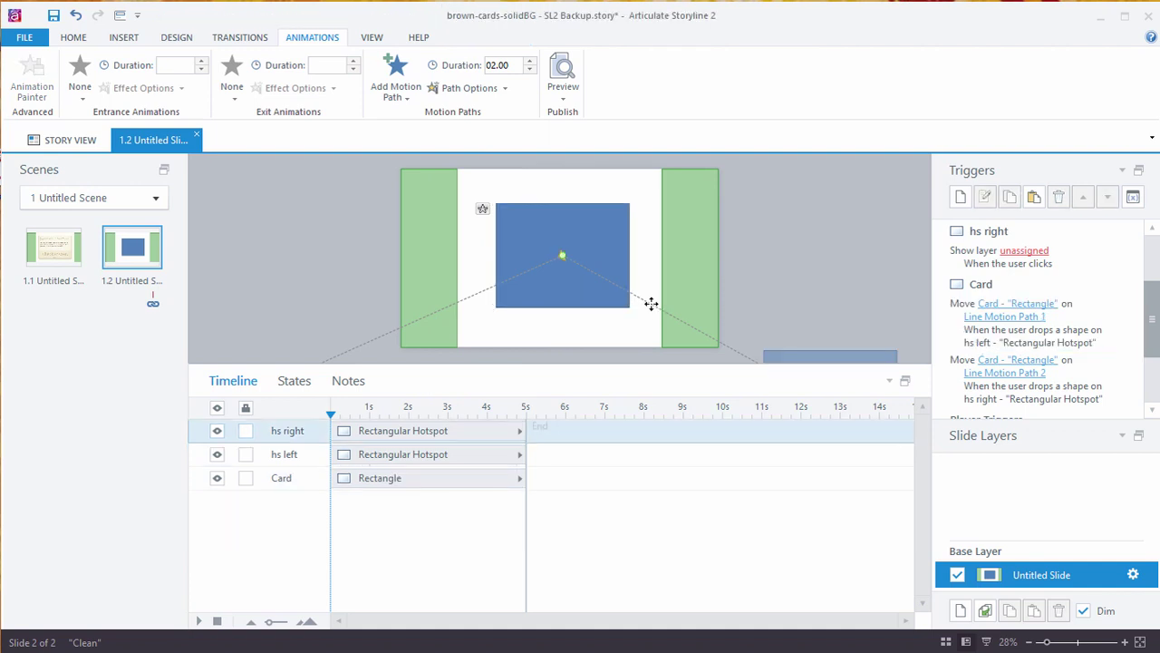
{"action": "left_click", "coordinate": [501, 90]}
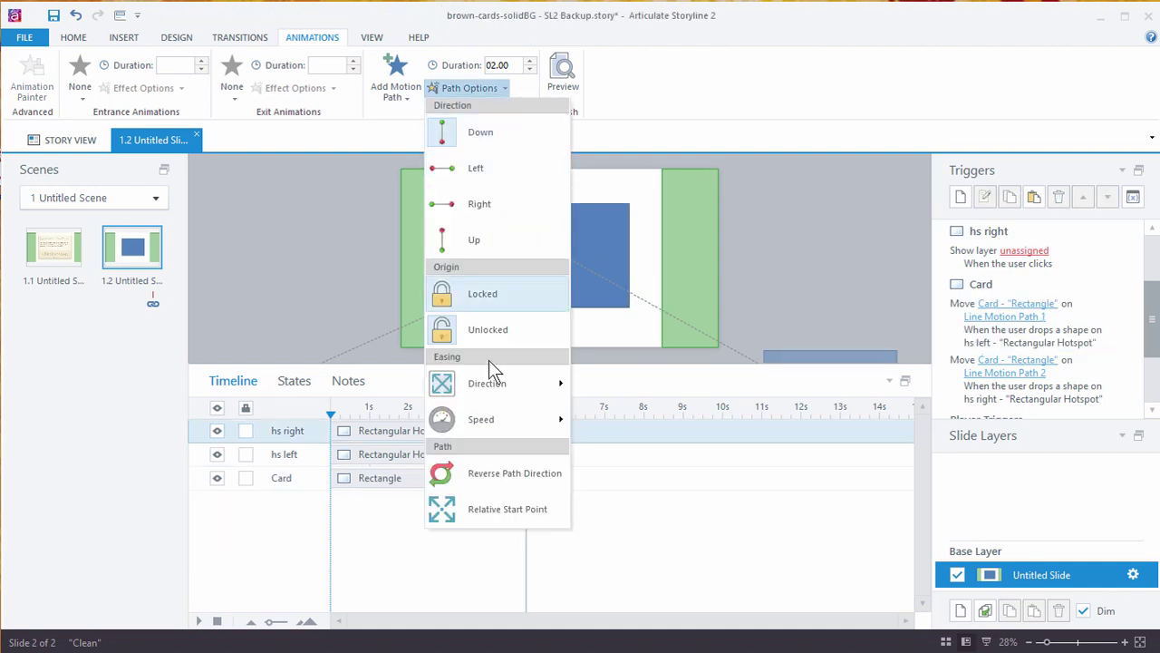
{"action": "left_click", "coordinate": [491, 506]}
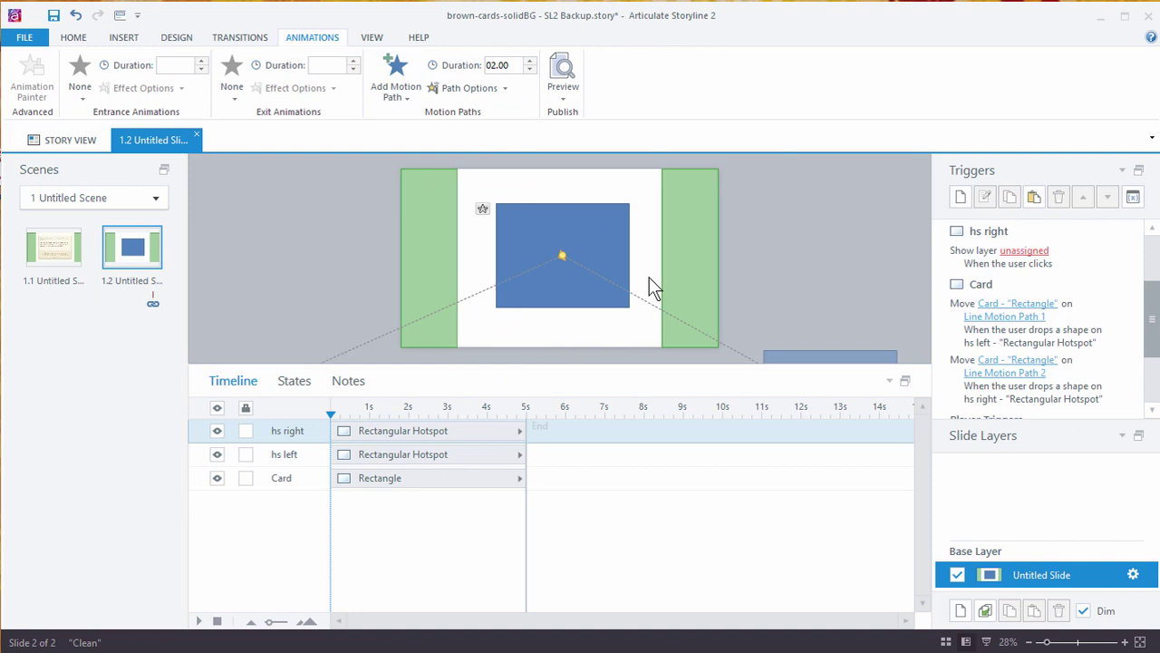
Step: Set the duration of both of the card's motion paths to 0.50 seconds
{"action": "left_click", "coordinate": [529, 71]}
{"action": "left_click", "coordinate": [531, 62]}
{"action": "left_click", "coordinate": [489, 287]}
{"action": "left_click", "coordinate": [492, 285]}
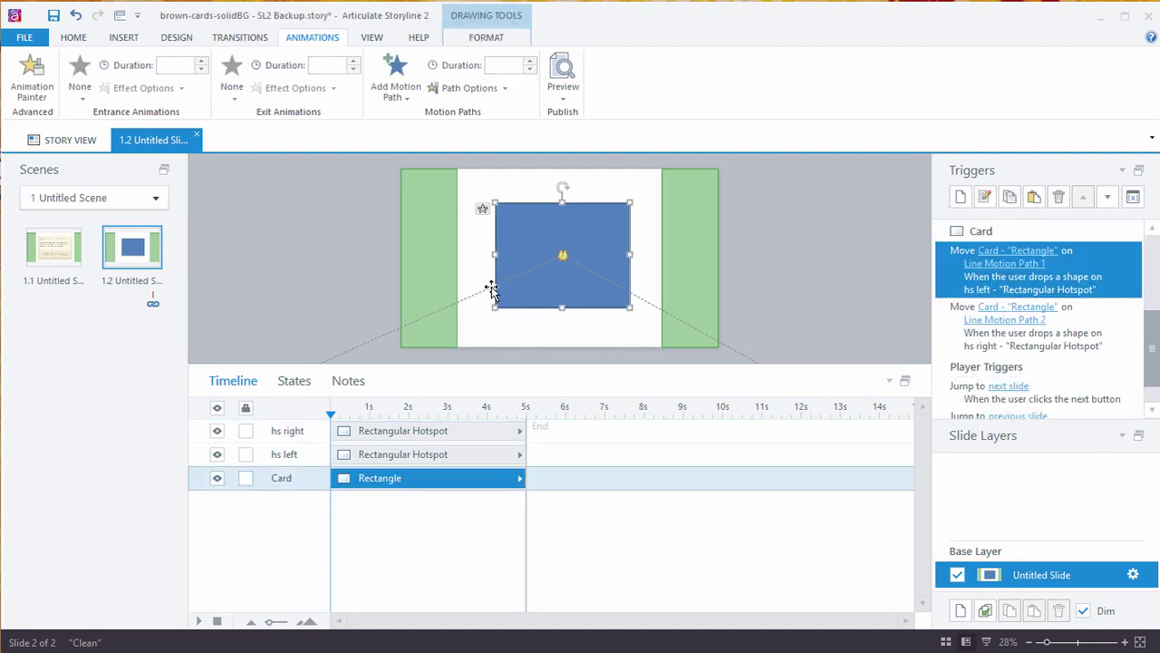
{"action": "left_click", "coordinate": [445, 311]}
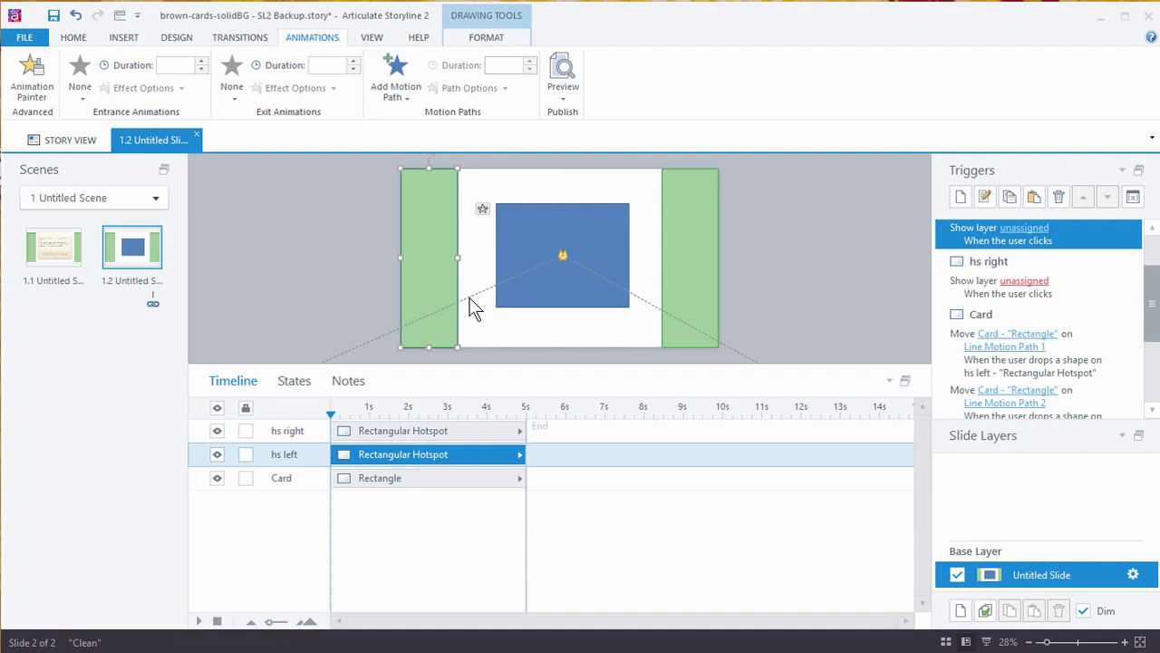
{"action": "left_click", "coordinate": [469, 298]}
{"action": "double_click", "coordinate": [504, 65]}
{"action": "type", "text": "2"}
{"action": "type", "text": ".5"}
{"action": "key", "text": "Return"}
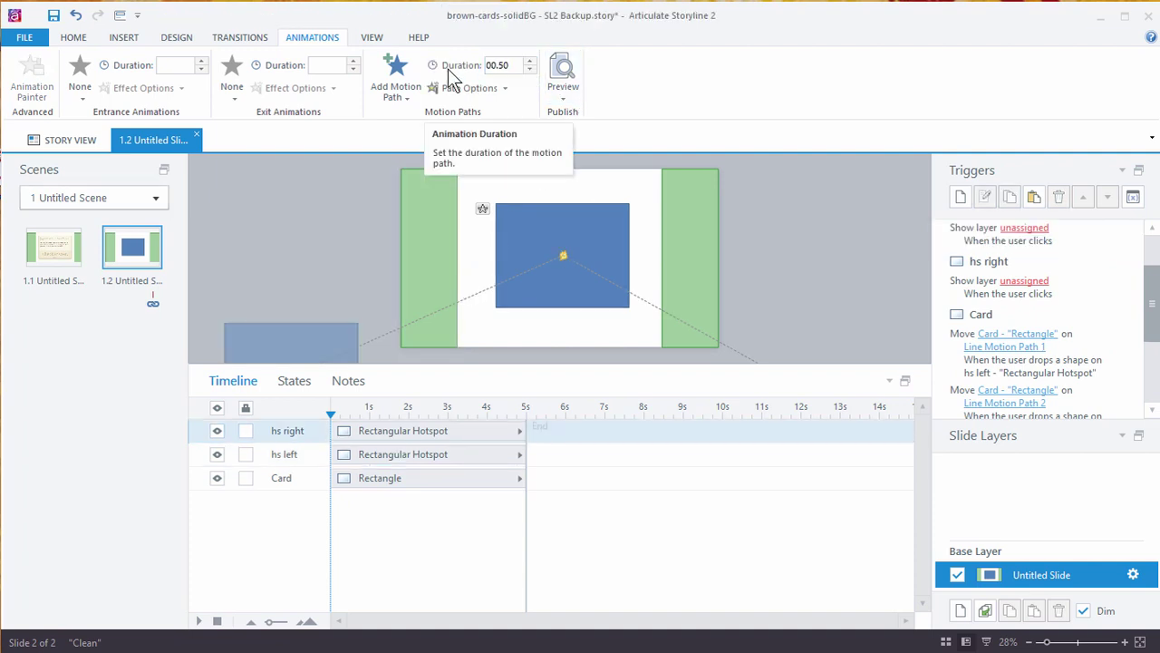
Step: Preview this slide, test the faster discard by dropping the card on the left side, and close the preview
{"action": "left_click", "coordinate": [560, 100]}
{"action": "left_click", "coordinate": [571, 114]}
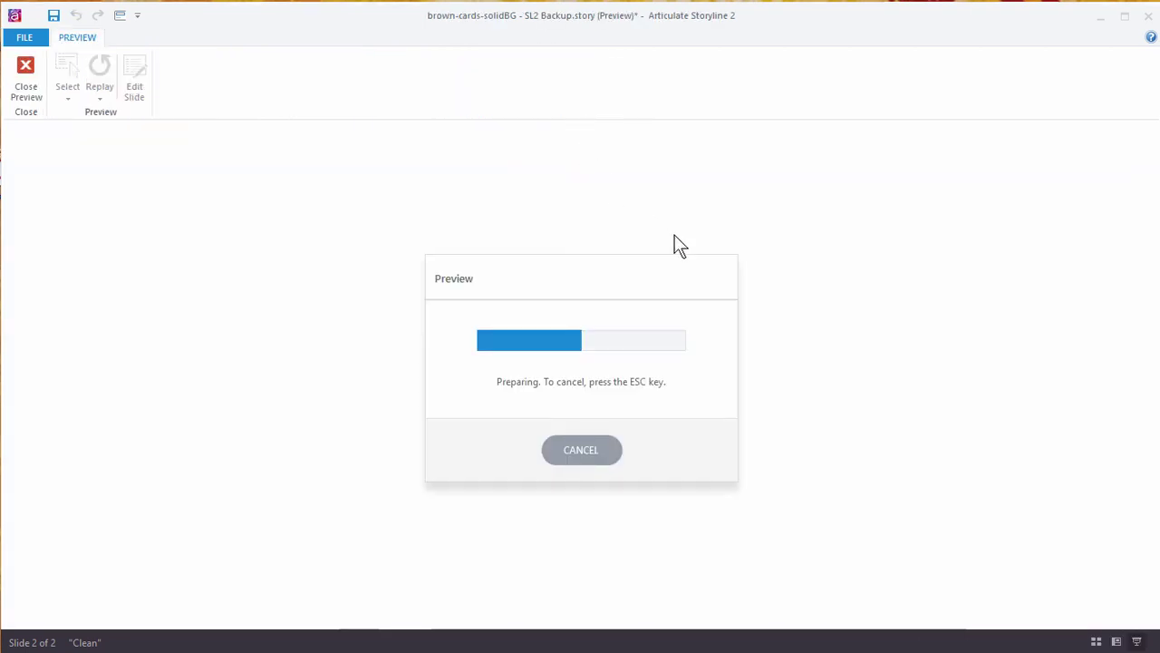
{"action": "left_click", "coordinate": [633, 330]}
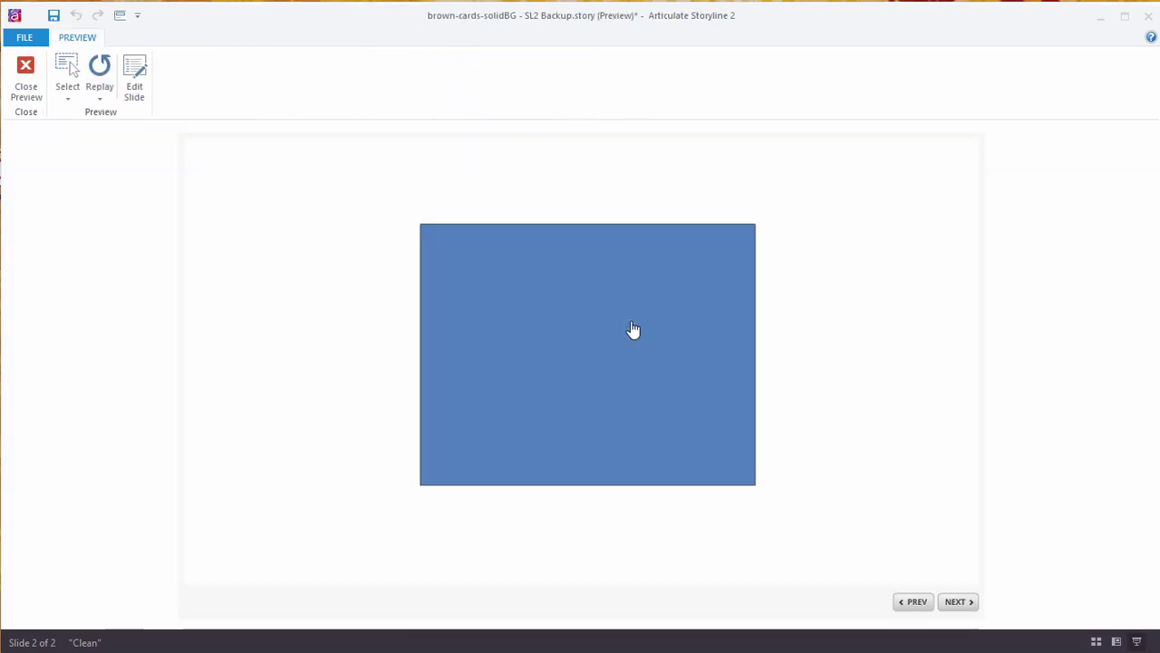
{"action": "left_click_drag", "start_coordinate": [633, 330], "coordinate": [368, 323]}
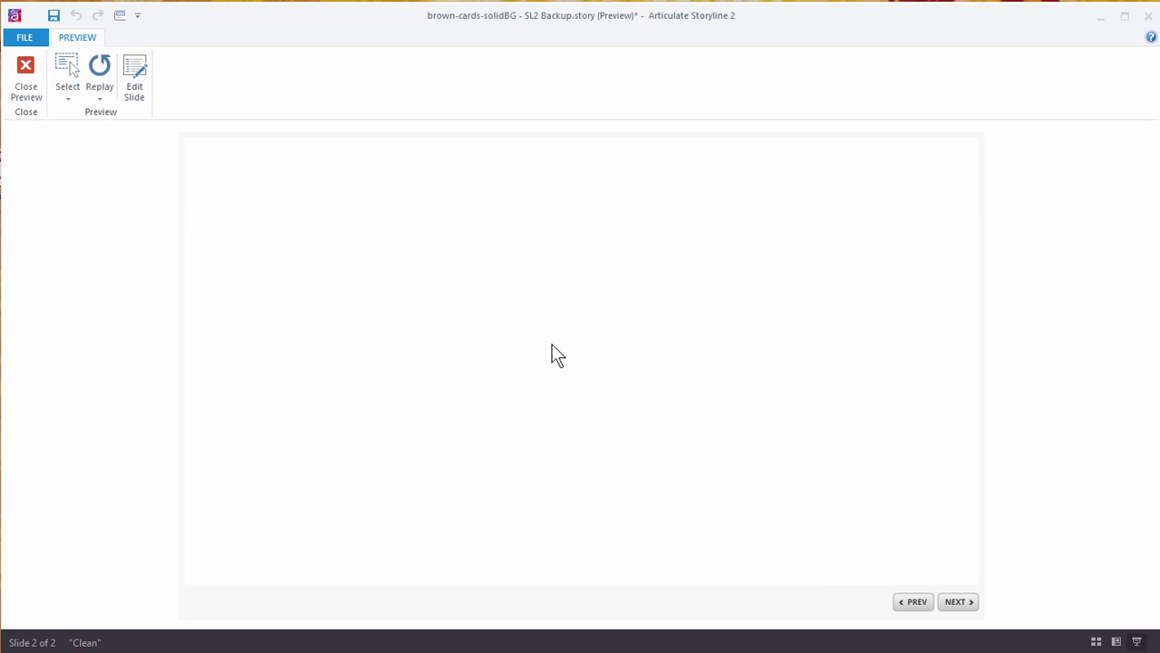
{"action": "left_click", "coordinate": [27, 83]}
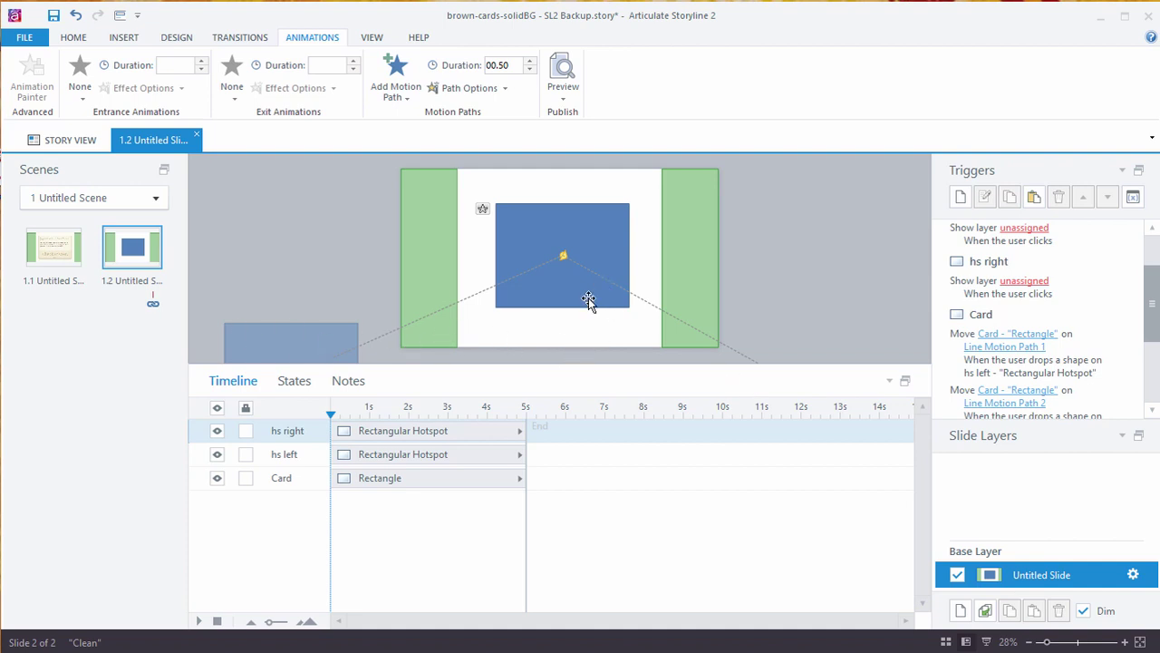
Step: Duplicate Card eight times, keeping its motion paths and triggers on every copy
{"action": "left_click", "coordinate": [563, 299]}
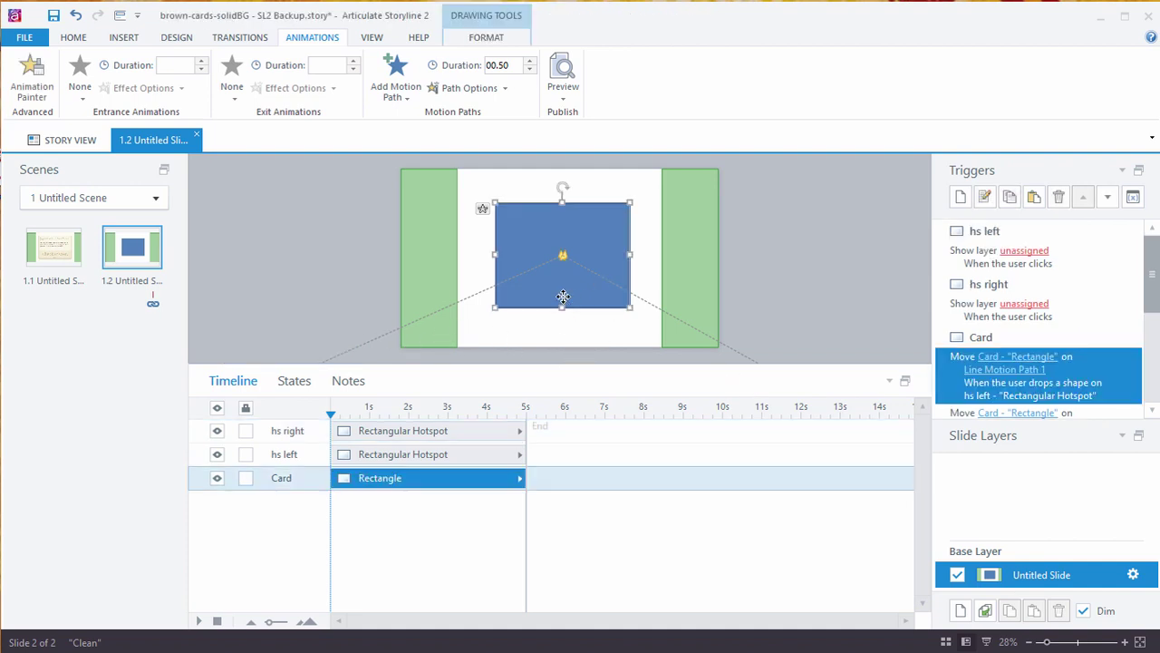
{"action": "key", "text": "ctrl+d"}
{"action": "key", "text": "ctrl+d"}
{"action": "key", "text": "ctrl+d"}
{"action": "key", "text": "ctrl+d"}
{"action": "key", "text": "ctrl+d"}
{"action": "key", "text": "ctrl+d"}
{"action": "key", "text": "ctrl+d"}
{"action": "key", "text": "ctrl+d"}
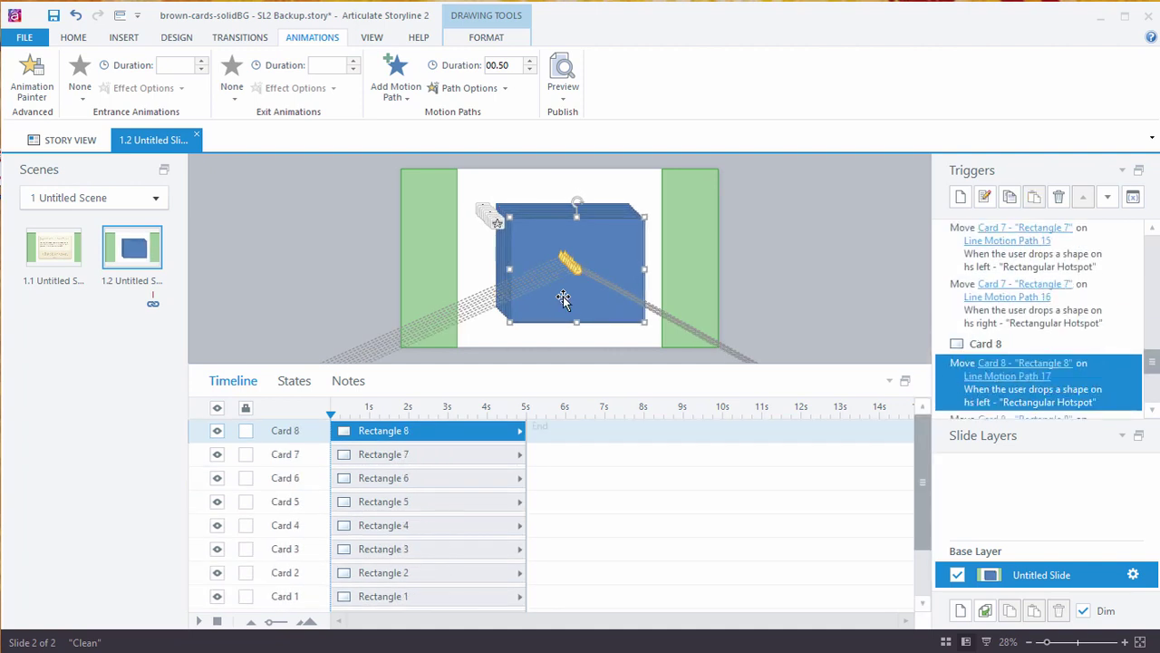
Step: Select Card and all its copies and stack them exactly with Align Center and Align Middle
{"action": "mouse_move", "coordinate": [462, 155]}
{"action": "left_mouse_down"}
{"action": "mouse_move", "coordinate": [642, 362]}
{"action": "mouse_move", "coordinate": [656, 364]}
{"action": "left_mouse_up"}
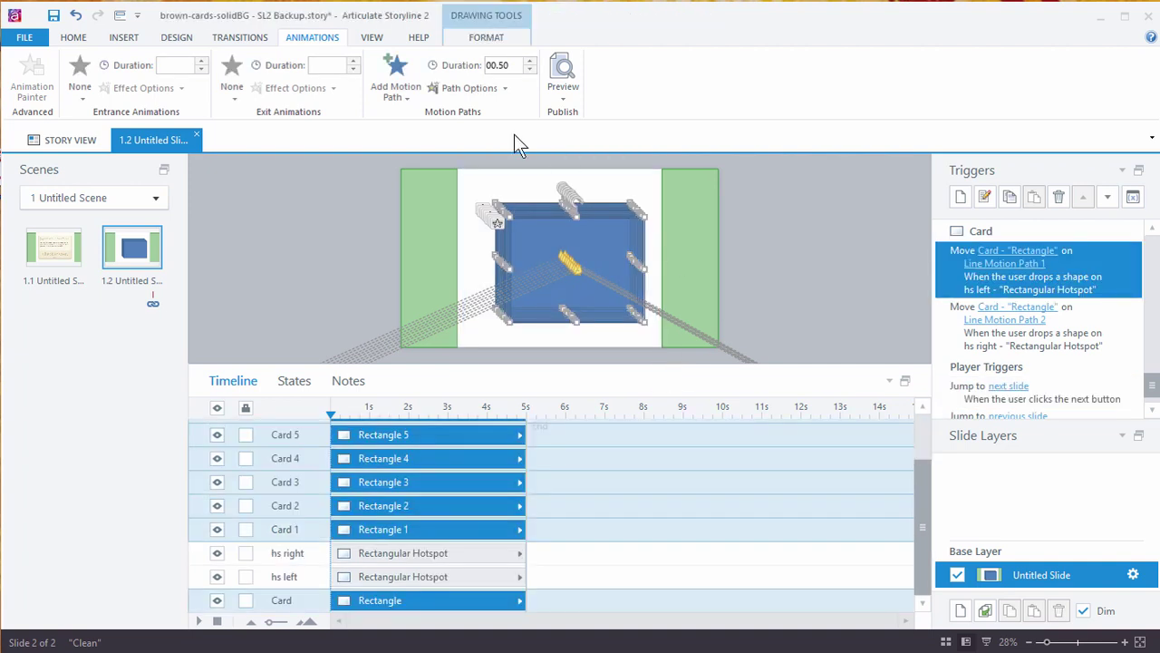
{"action": "left_click", "coordinate": [480, 40]}
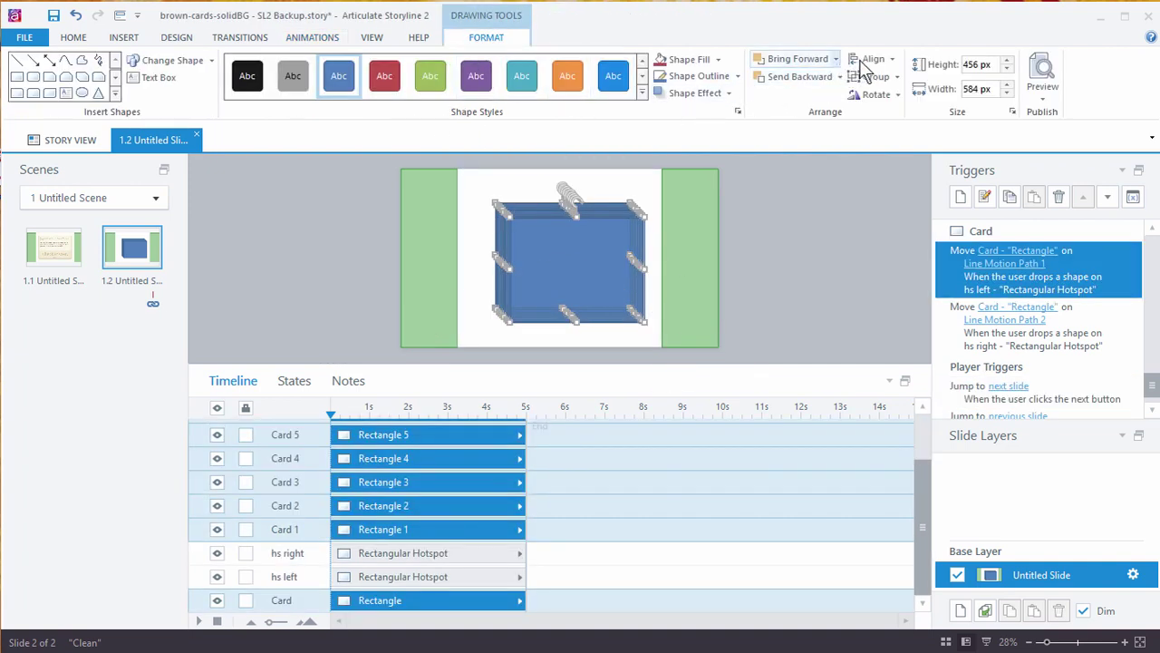
{"action": "left_click", "coordinate": [890, 59]}
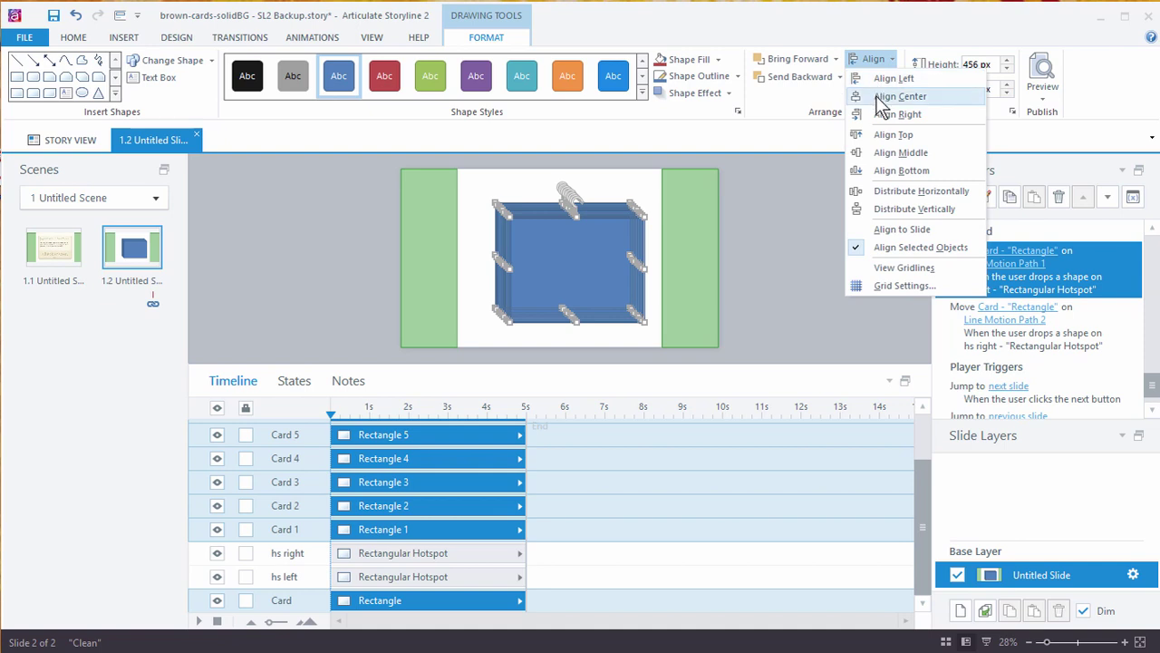
{"action": "left_click", "coordinate": [895, 98]}
{"action": "left_click", "coordinate": [892, 60]}
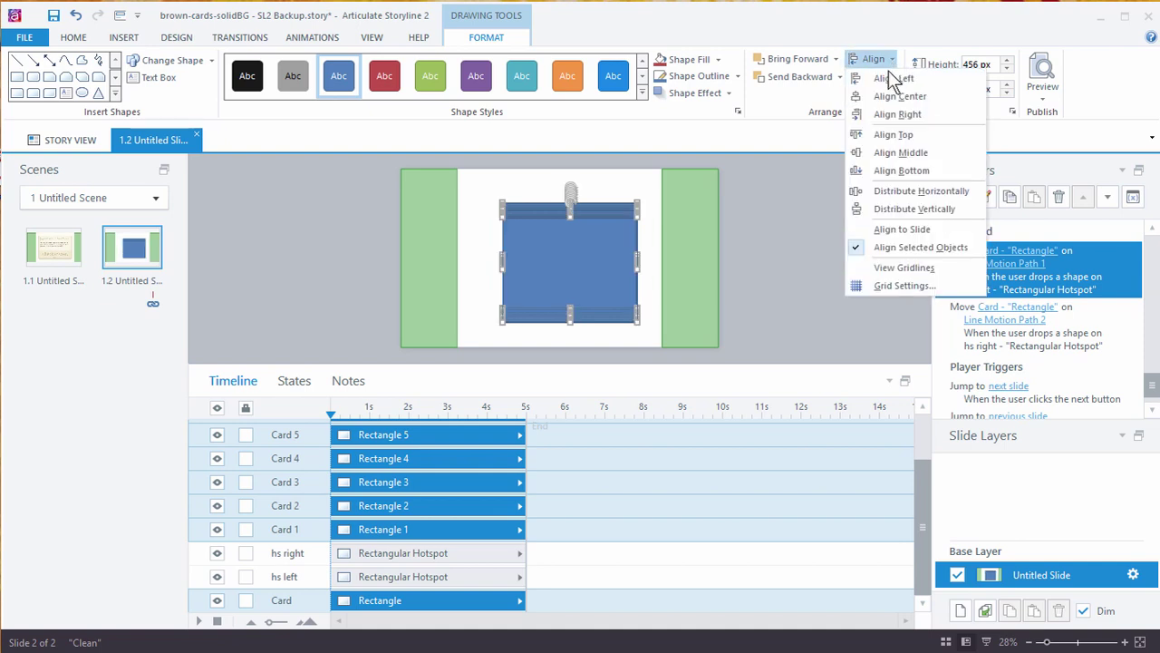
{"action": "left_click", "coordinate": [897, 153]}
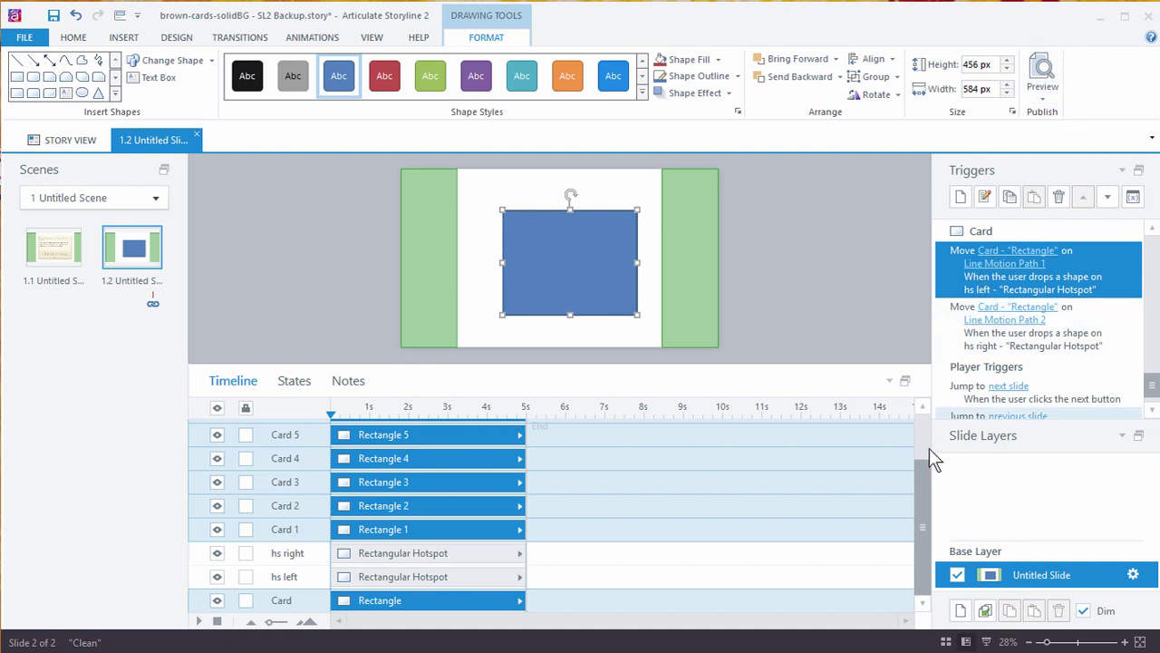
Step: Preview this slide and test discarding cards from the stack by dropping them toward the right side
{"action": "left_click", "coordinate": [1047, 77]}
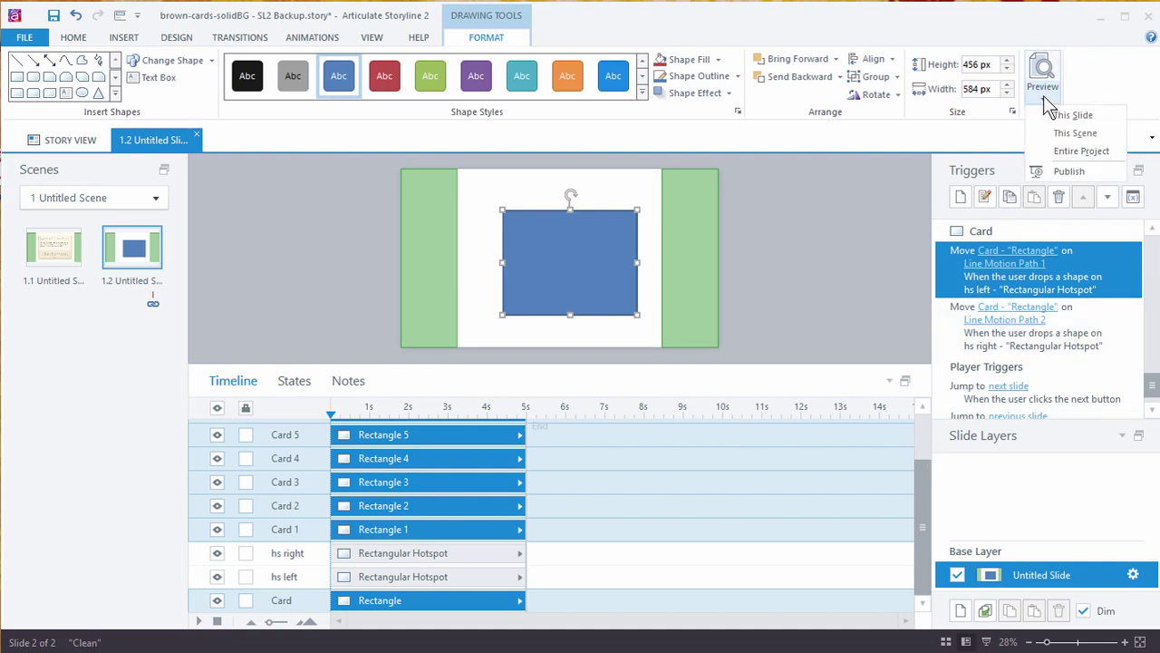
{"action": "left_click", "coordinate": [1072, 115]}
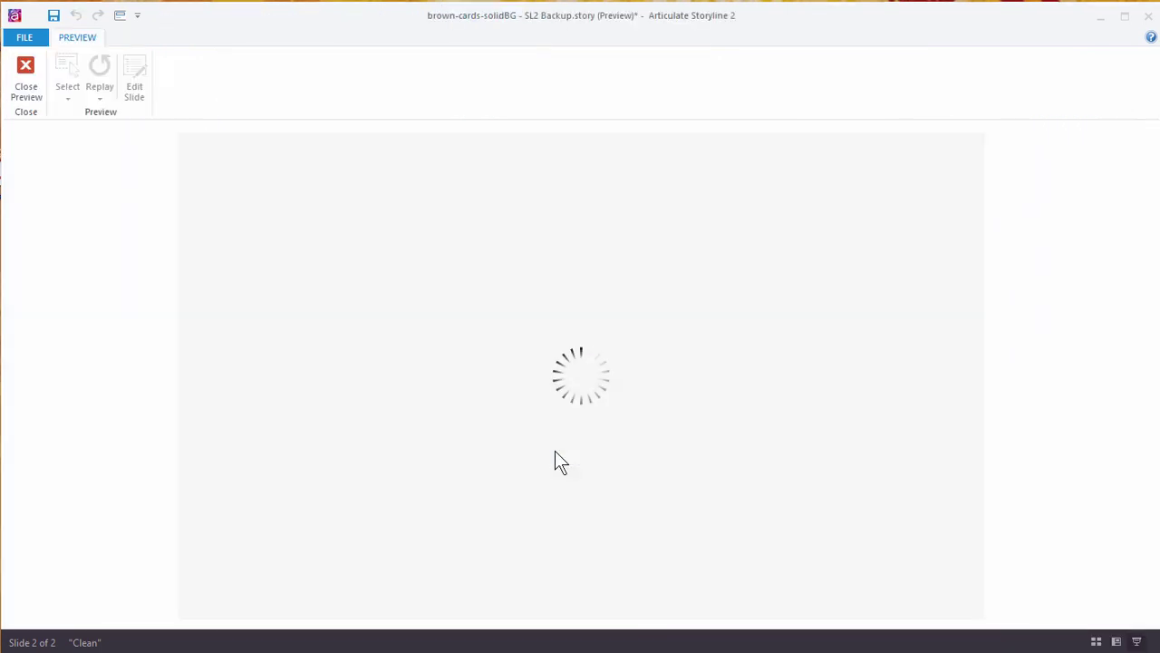
{"action": "left_click_drag", "start_coordinate": [560, 383], "coordinate": [920, 423]}
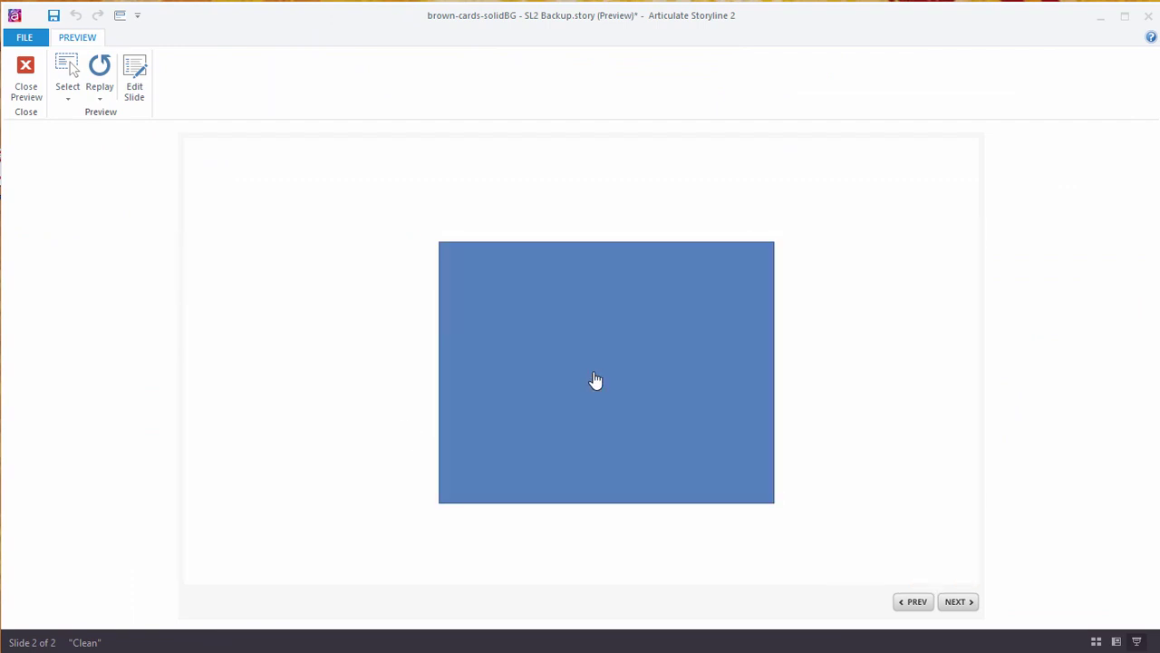
{"action": "left_click_drag", "start_coordinate": [595, 381], "coordinate": [789, 370]}
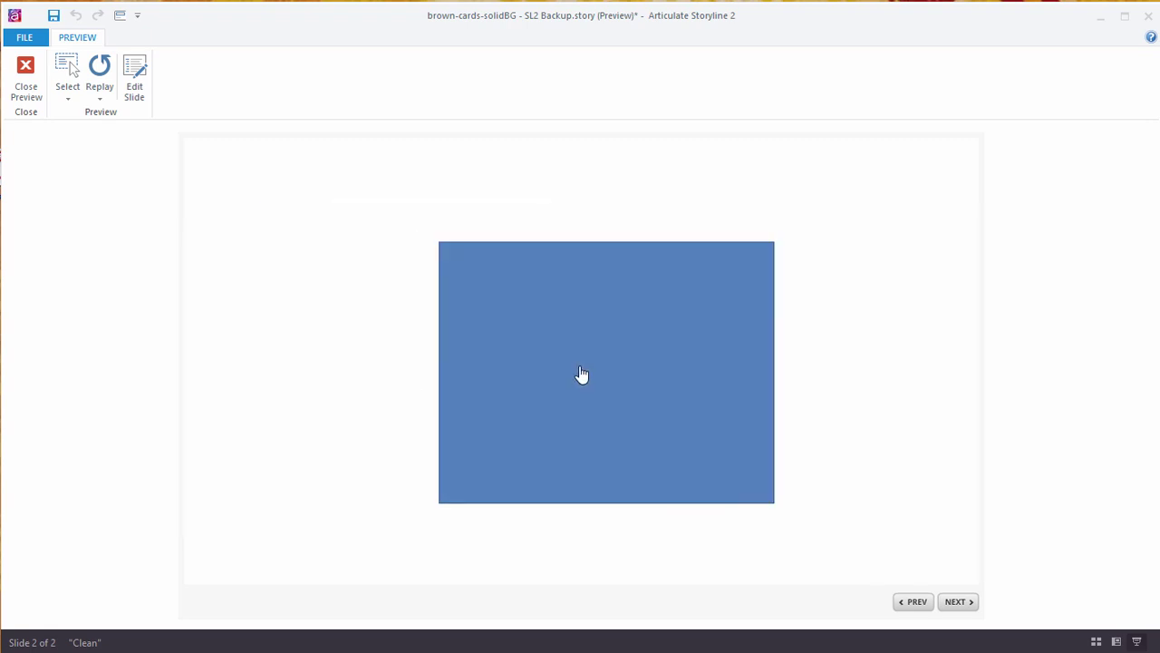
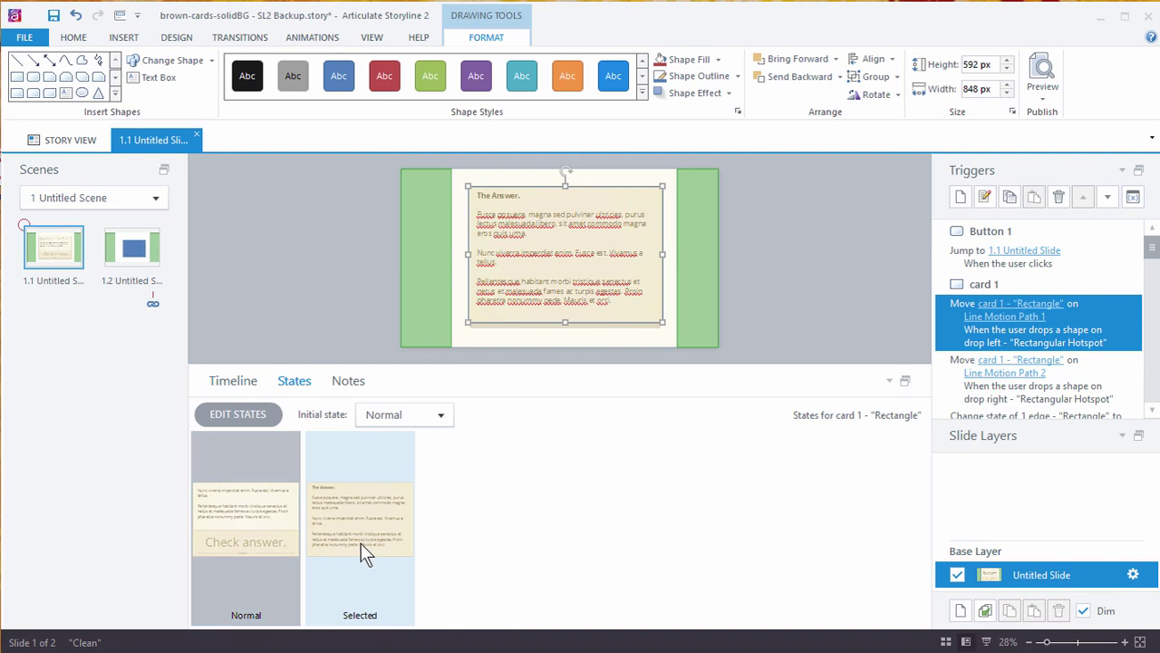
Step: View the Normal state of card 1 on slide 1.1 and return to the card triggers of slide 1.2
{"action": "left_click", "coordinate": [254, 538]}
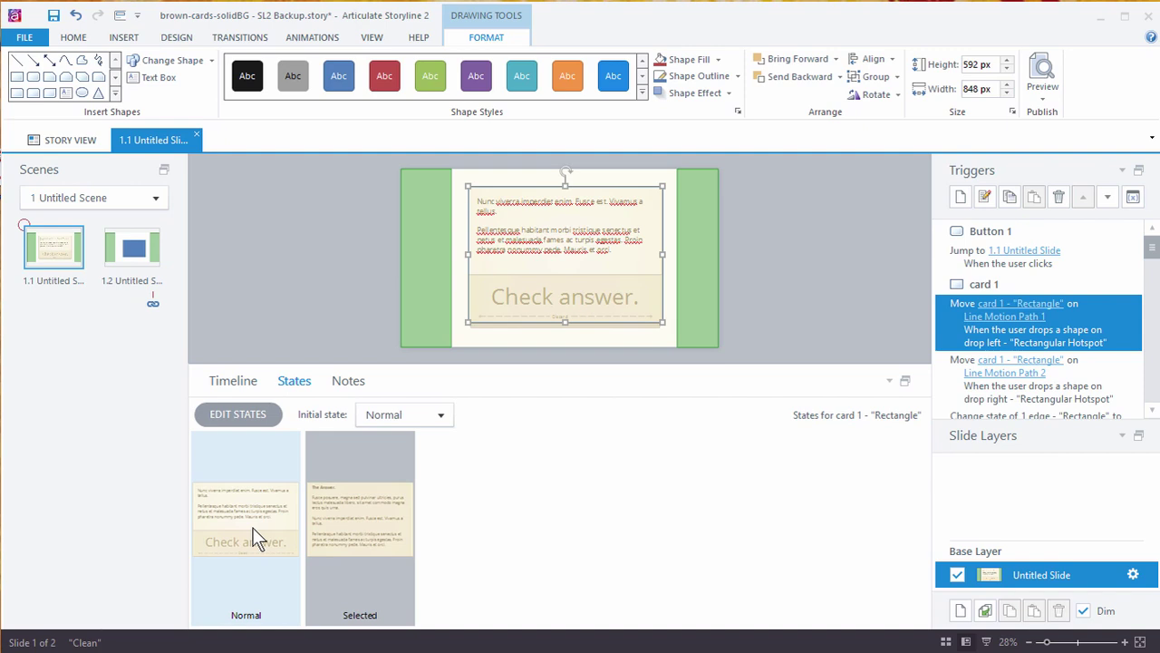
{"action": "left_click", "coordinate": [121, 256]}
{"action": "left_click_drag", "start_coordinate": [1152, 388], "coordinate": [1154, 369]}
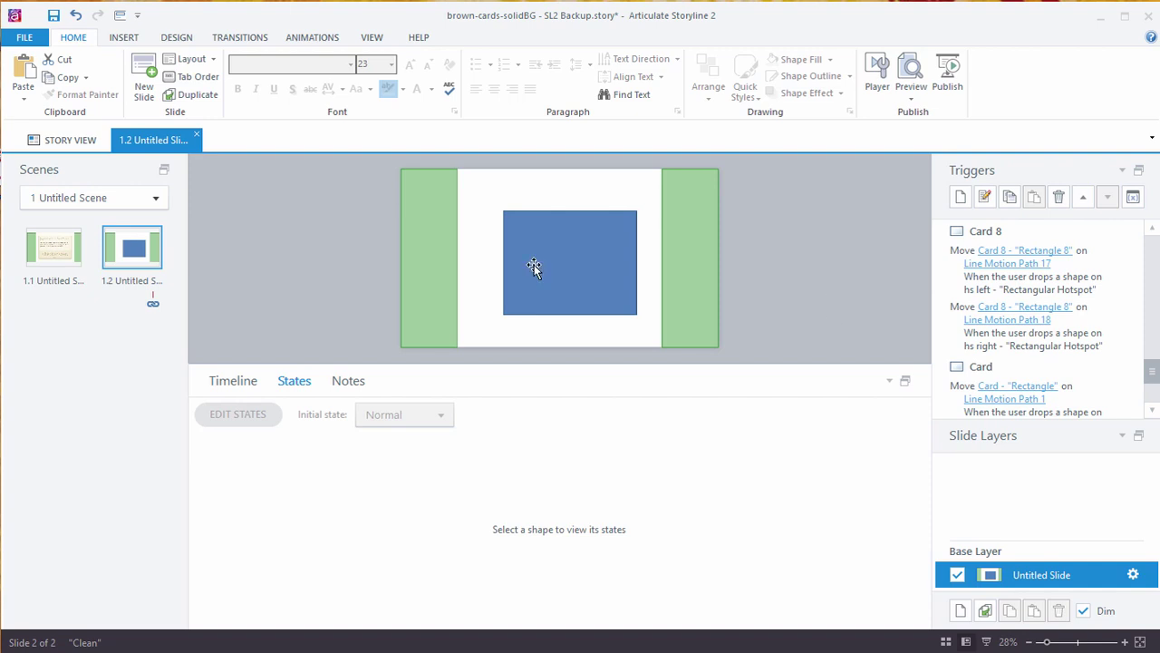
Step: Check the Storyline Template (*.storytemplate) file type among the project's Save As formats, and leave without saving
{"action": "left_click", "coordinate": [25, 37]}
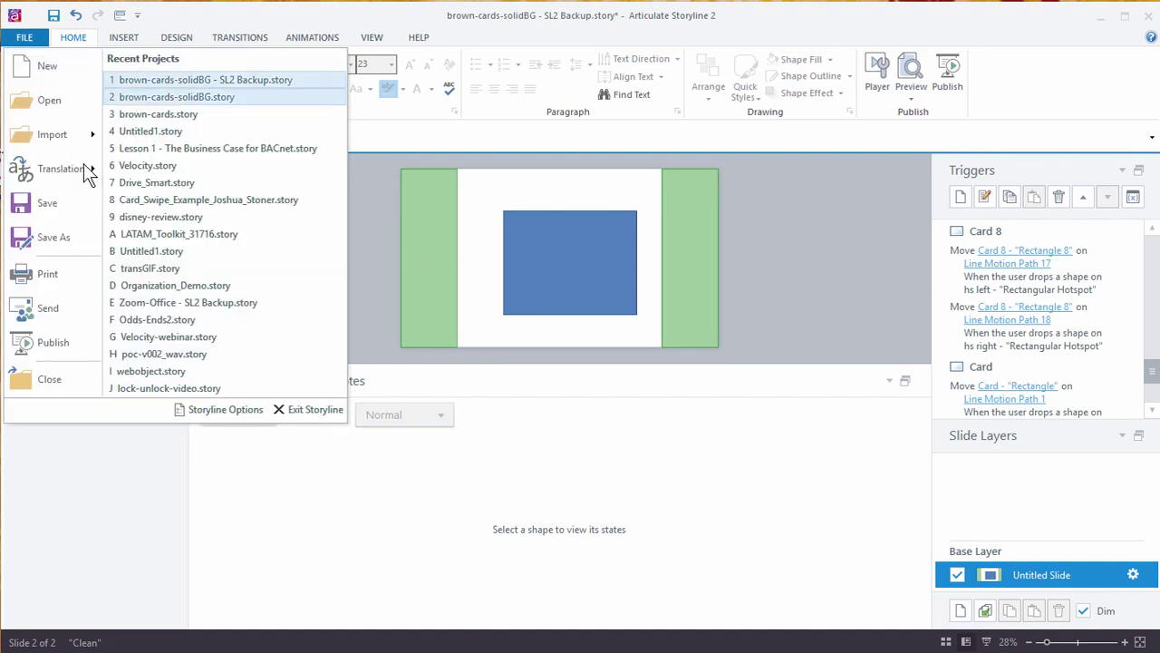
{"action": "left_click", "coordinate": [45, 234]}
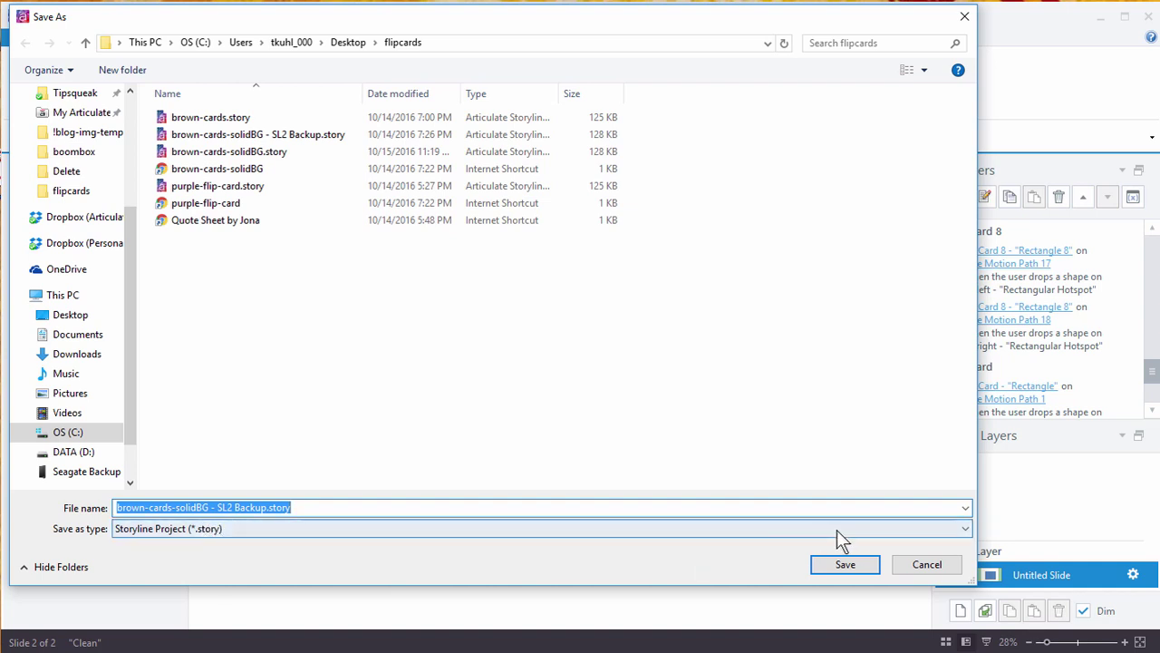
{"action": "left_click", "coordinate": [966, 527]}
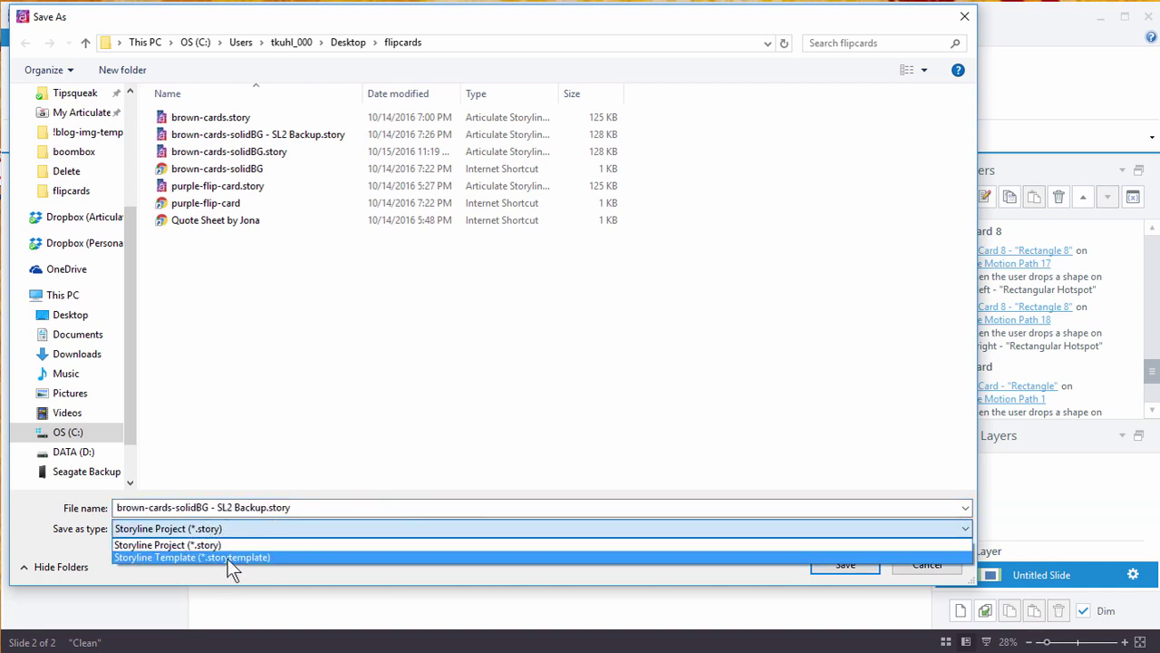
{"action": "left_click", "coordinate": [852, 570]}
{"action": "left_click", "coordinate": [940, 565]}
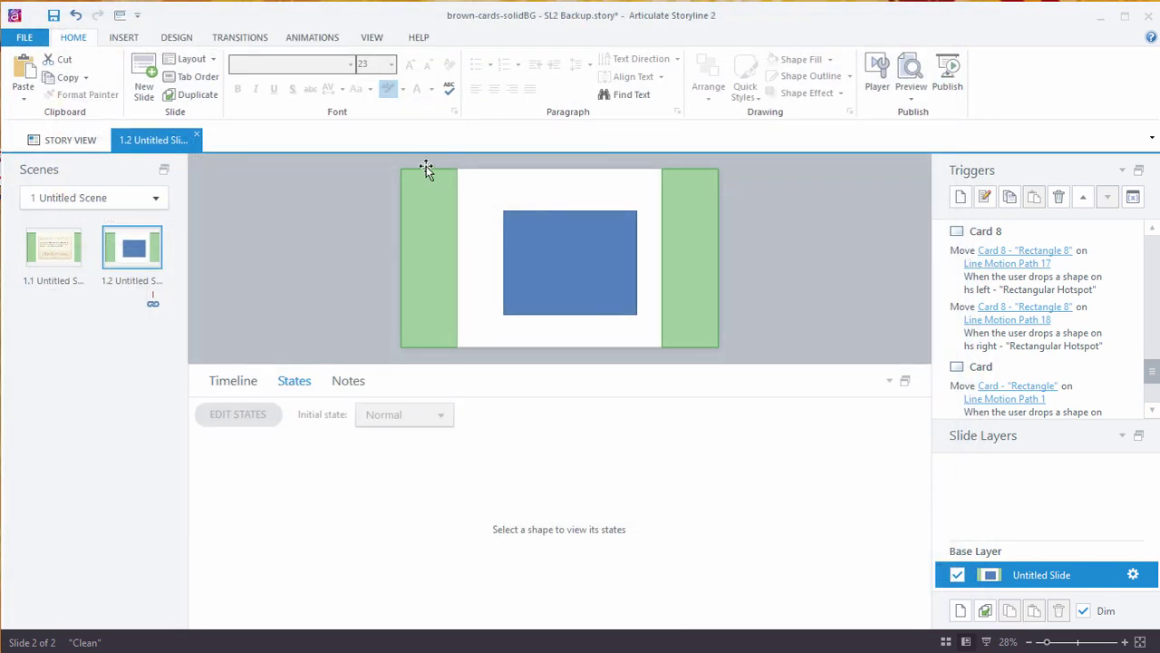
Step: Browse the installed slide templates that can be inserted as new slides into the current scene
{"action": "left_click", "coordinate": [127, 38]}
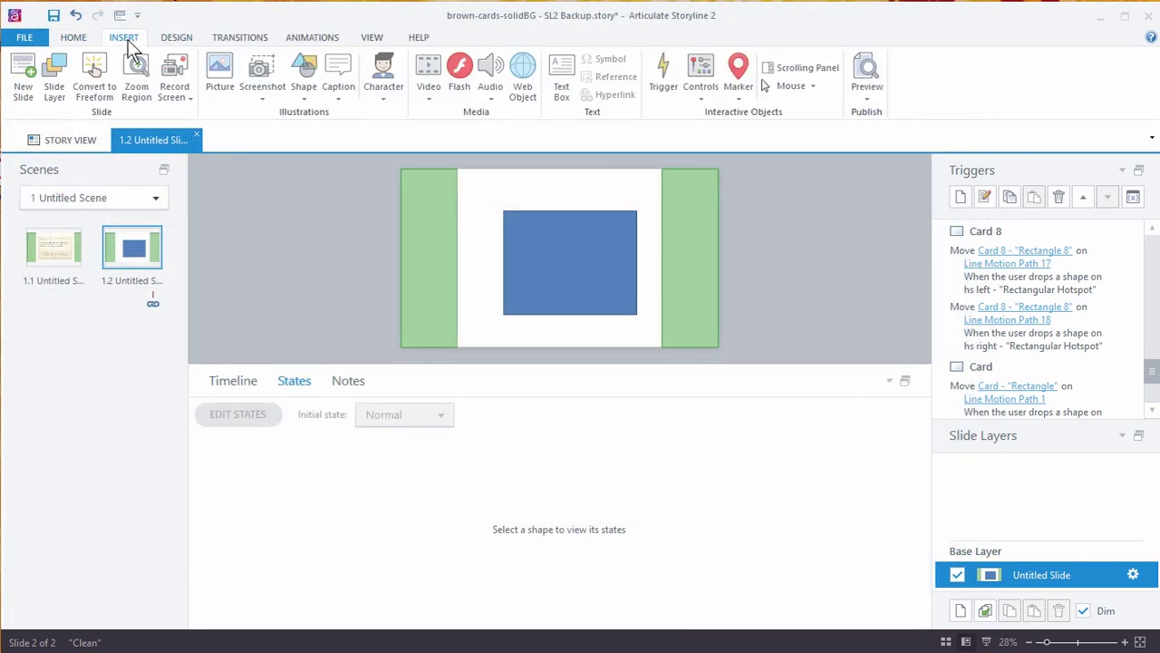
{"action": "left_click", "coordinate": [34, 91]}
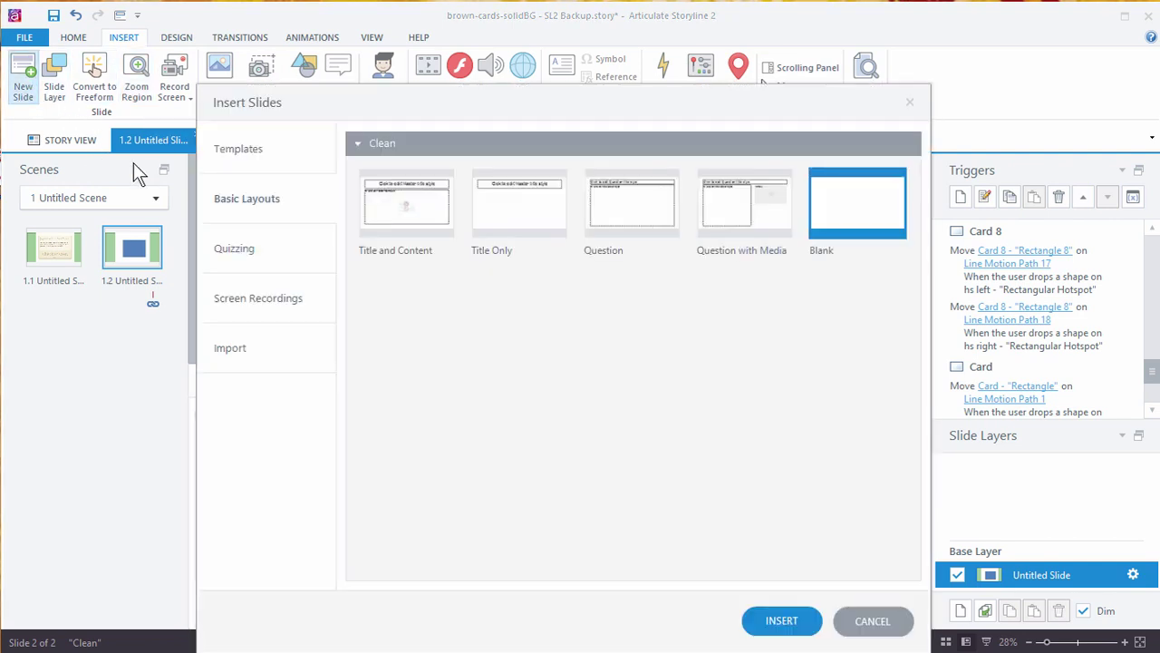
{"action": "left_click", "coordinate": [286, 159]}
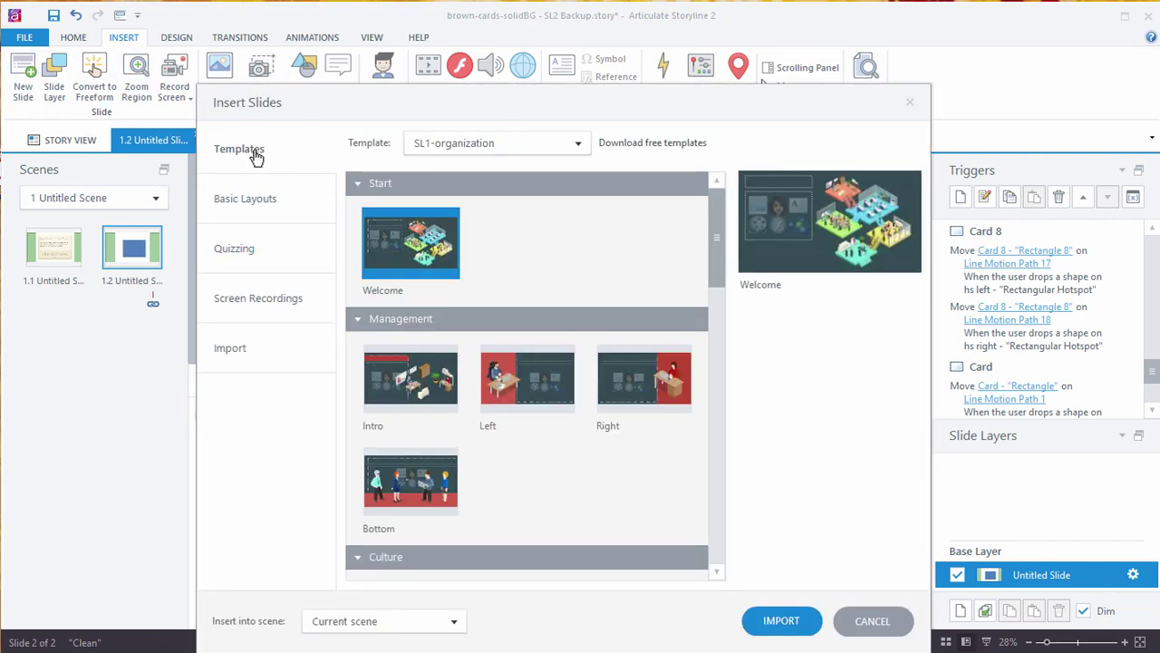
{"action": "left_click", "coordinate": [579, 144]}
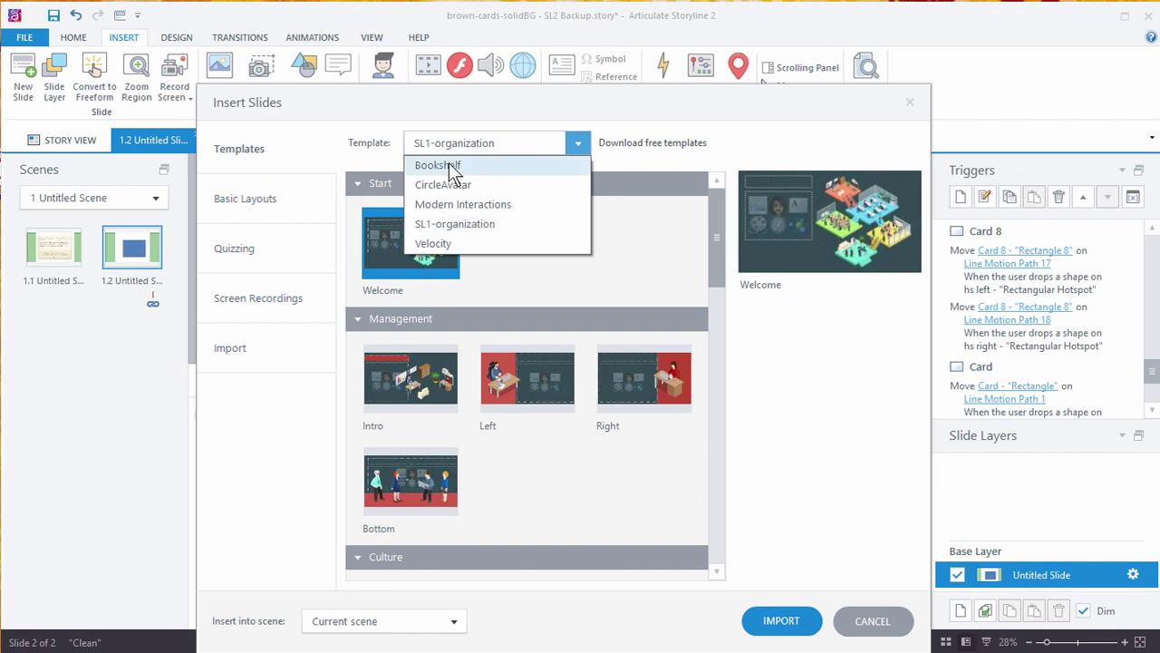